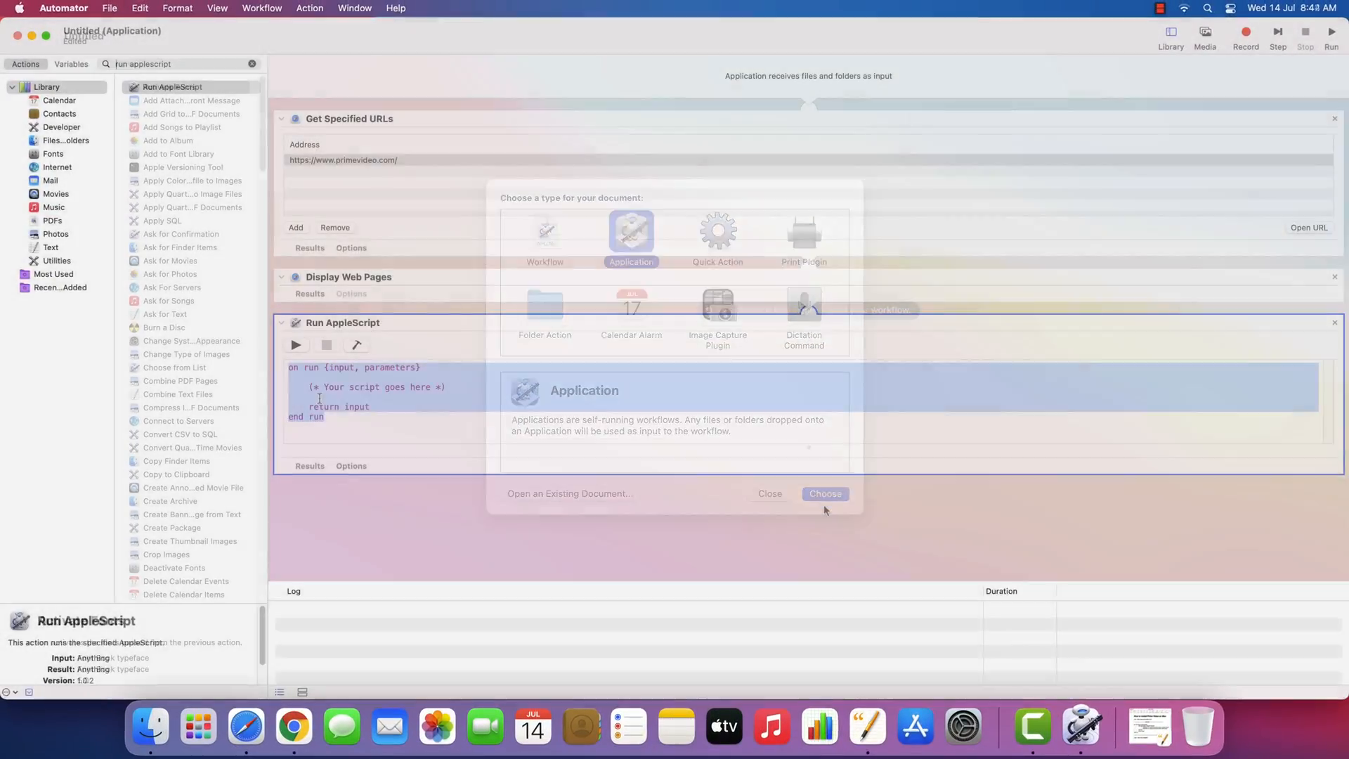
{"action": "right_click", "coordinate": [309, 380]}
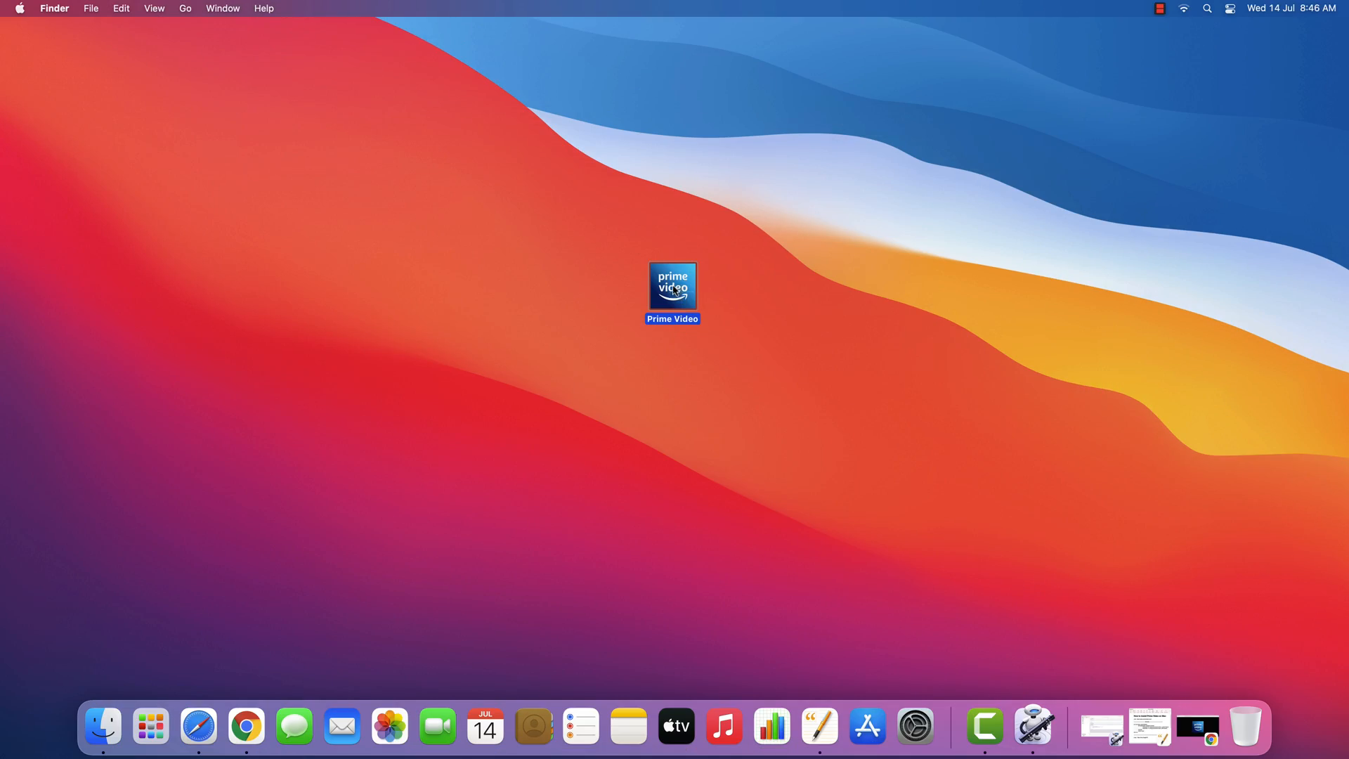
{"action": "left_click_drag", "start_coordinate": [670, 366], "coordinate": [656, 725]}
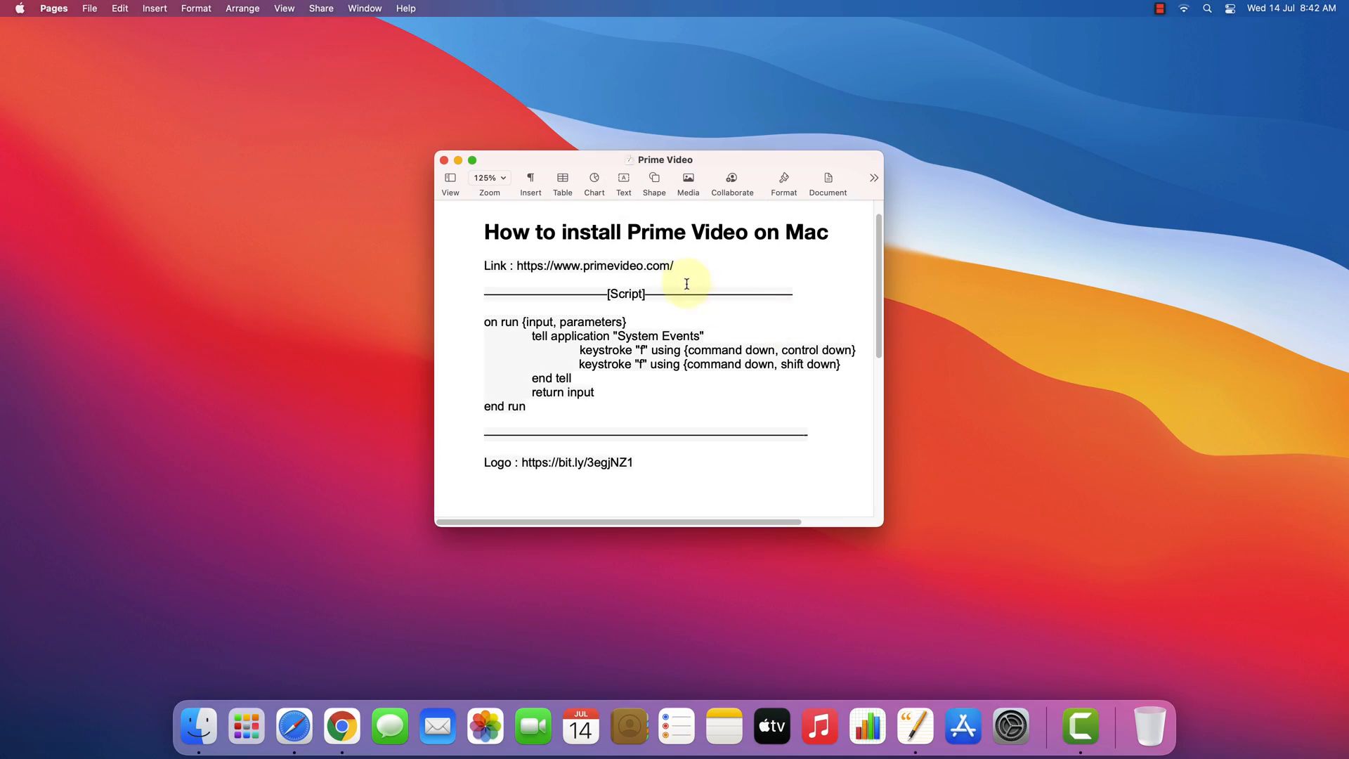
{"action": "left_click_drag", "start_coordinate": [688, 267], "coordinate": [520, 269]}
{"action": "right_click", "coordinate": [516, 268]}
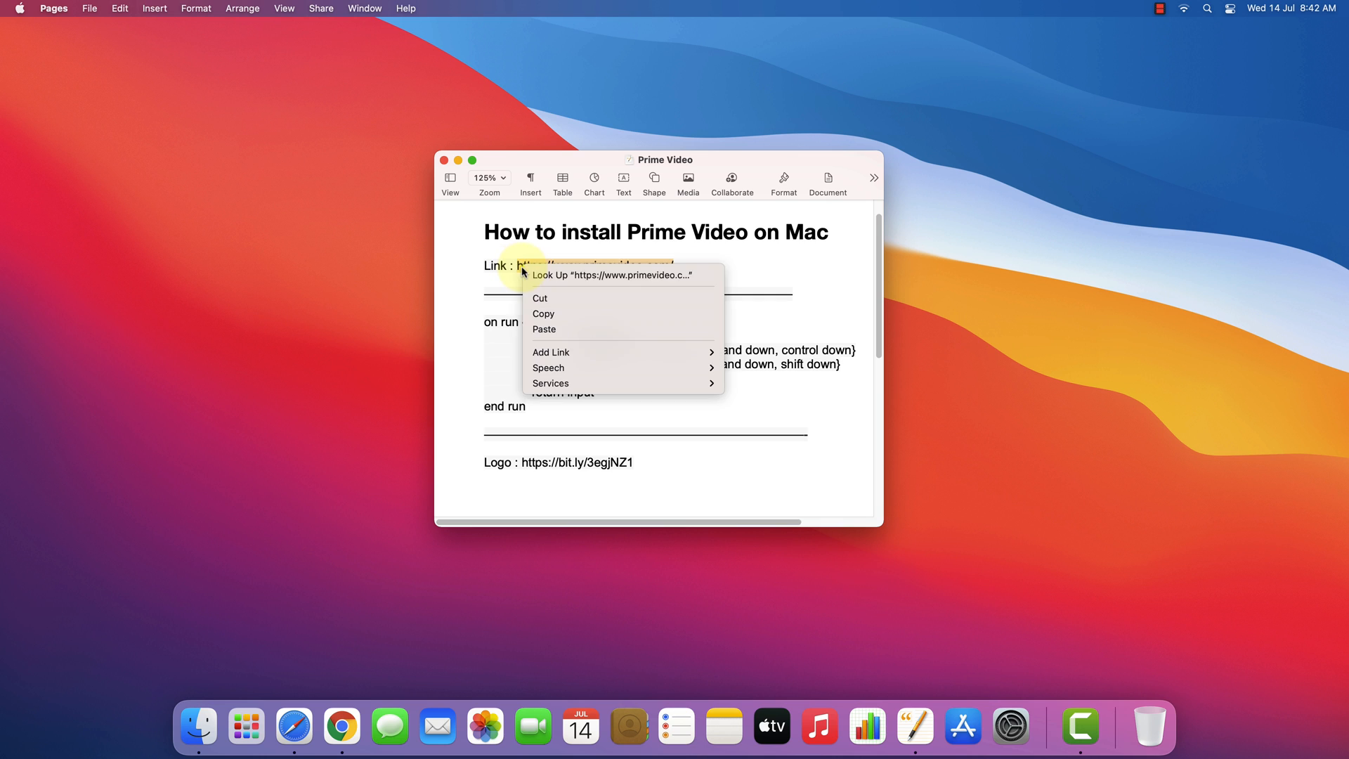
{"action": "left_click", "coordinate": [540, 315]}
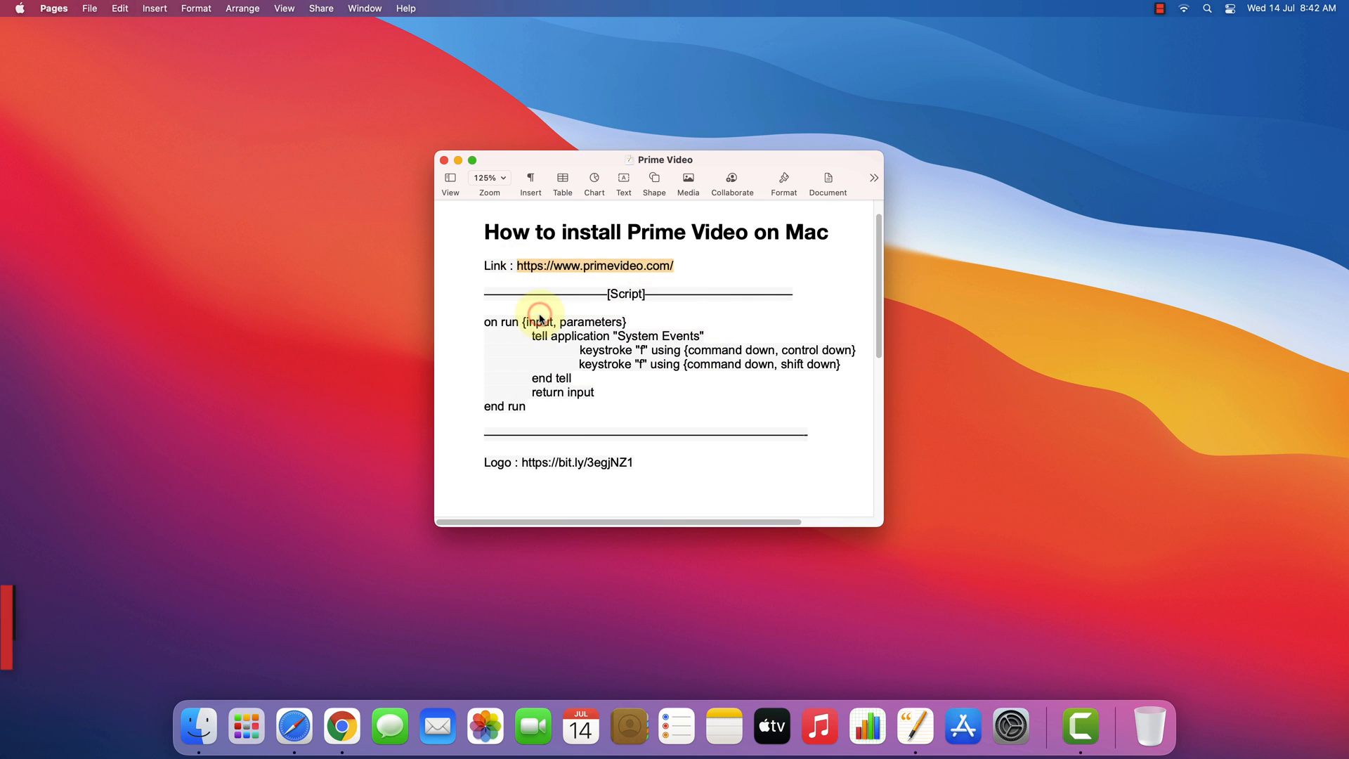
{"action": "left_click", "coordinate": [717, 271]}
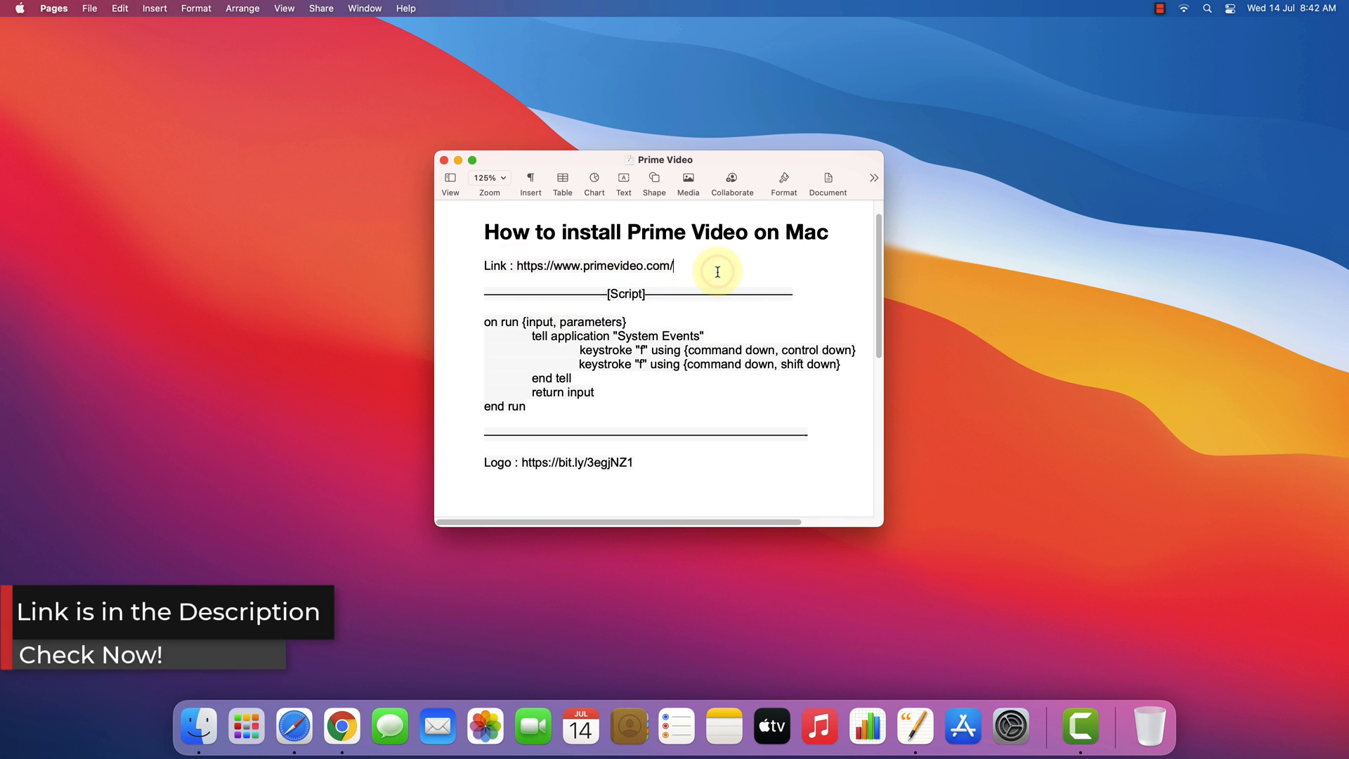
{"action": "left_click", "coordinate": [458, 160]}
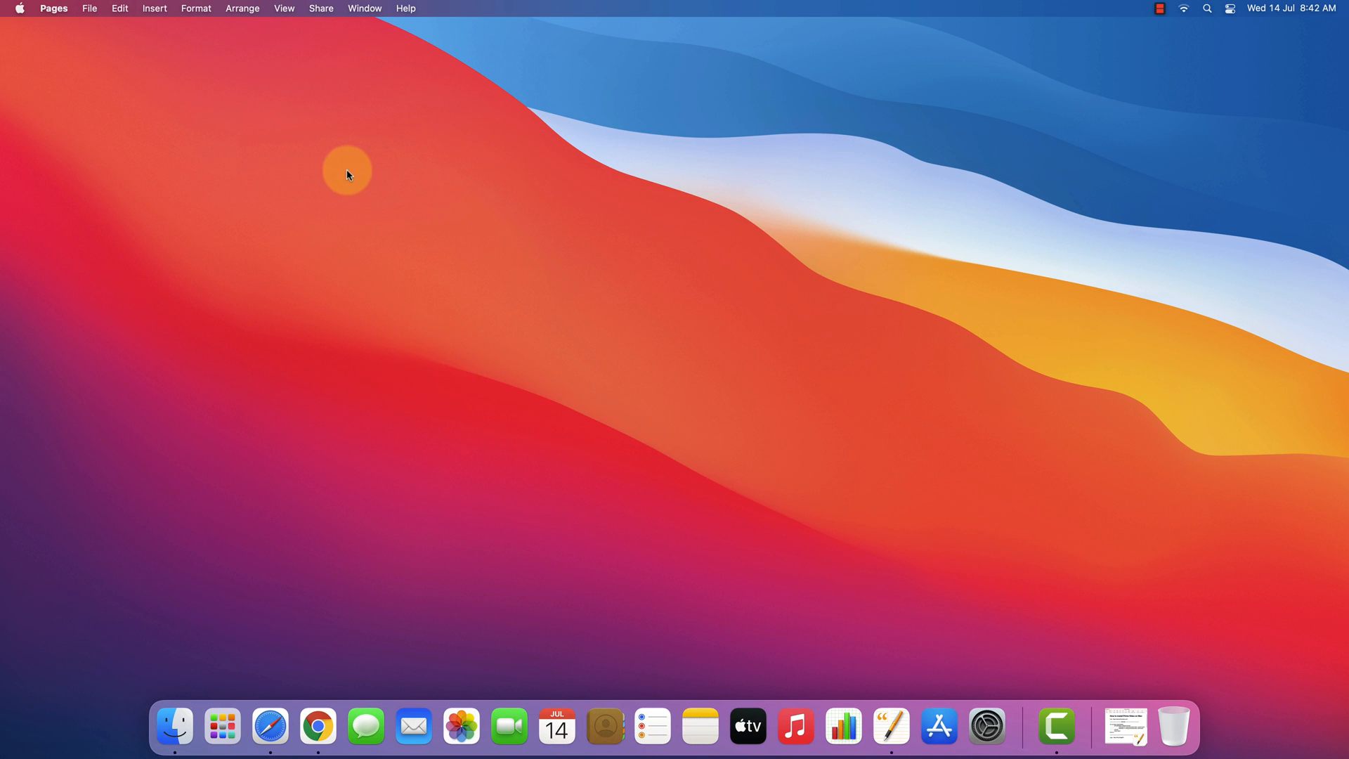
Search the Mac for automator and launch the Automator app
{"action": "left_click", "coordinate": [618, 310]}
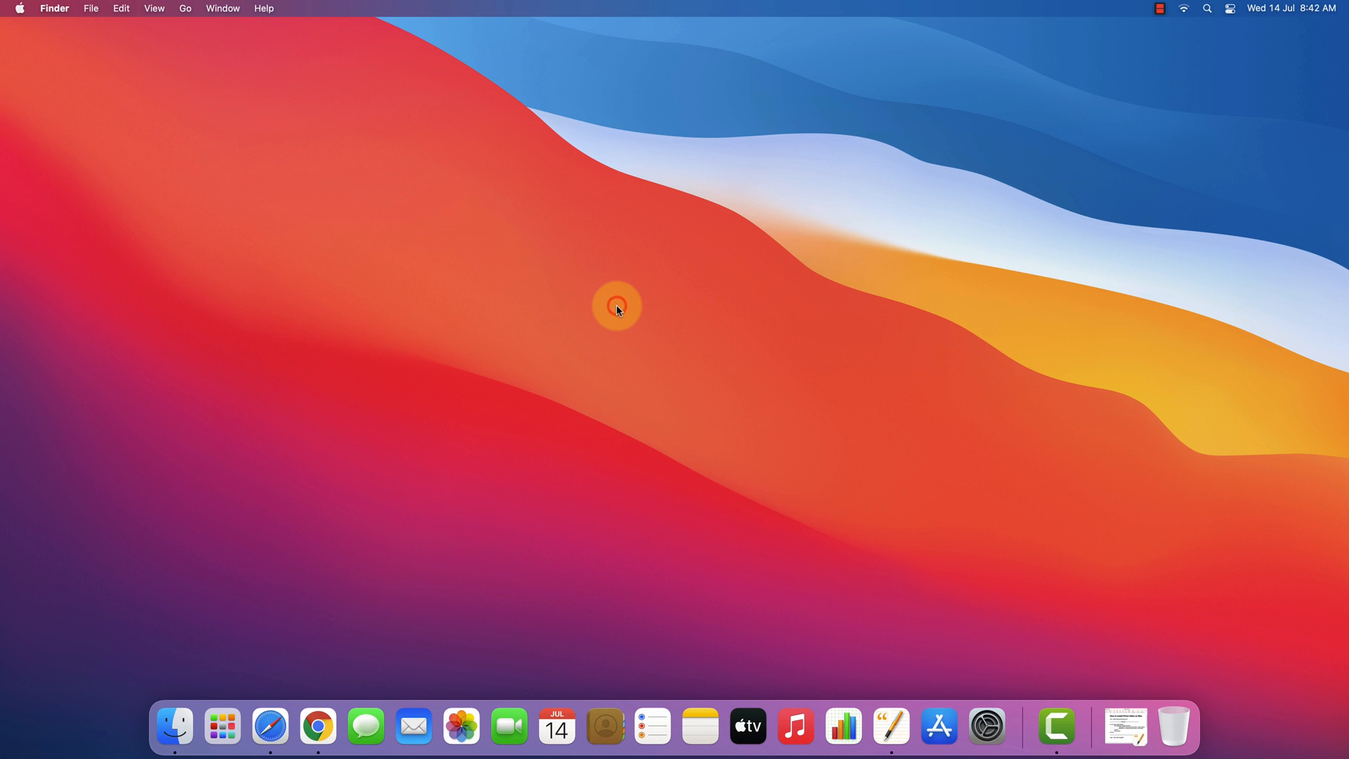
{"action": "key", "text": "super+space"}
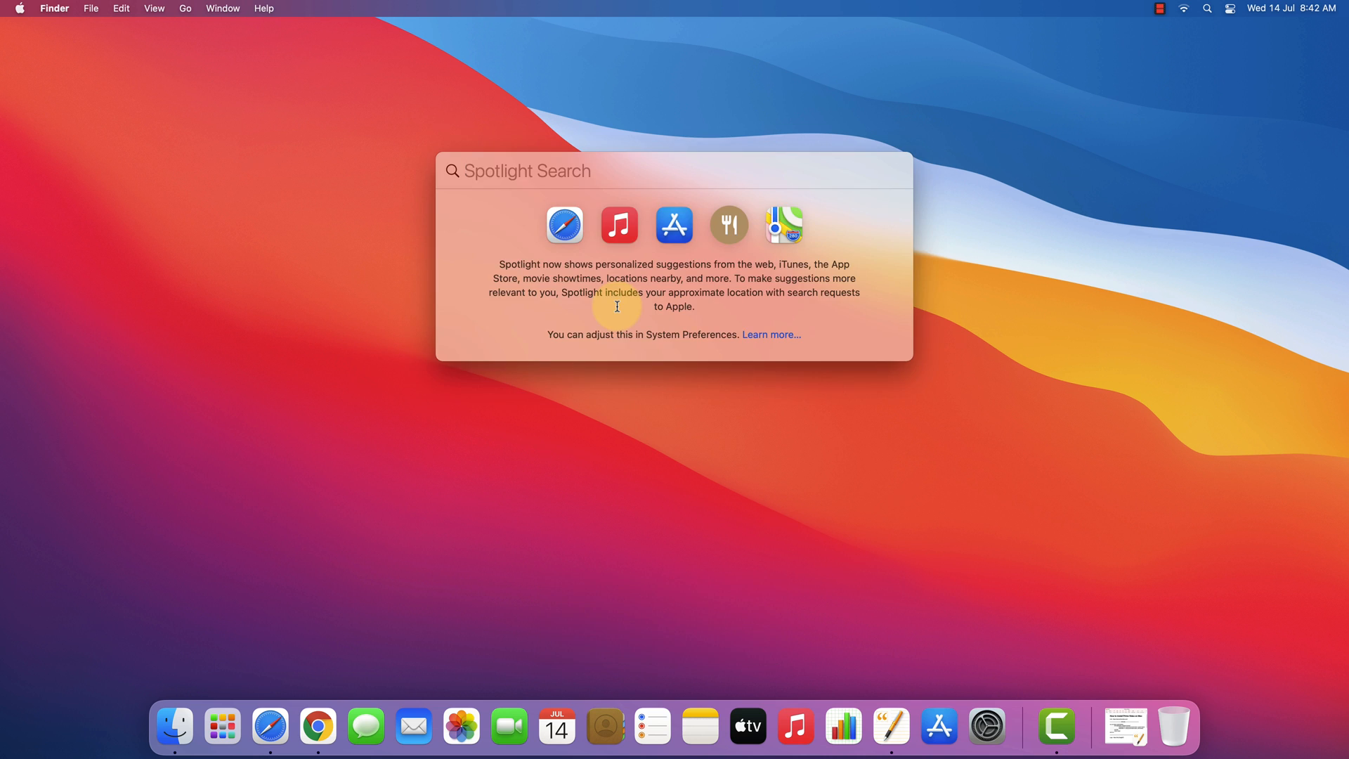
{"action": "type", "text": "automator"}
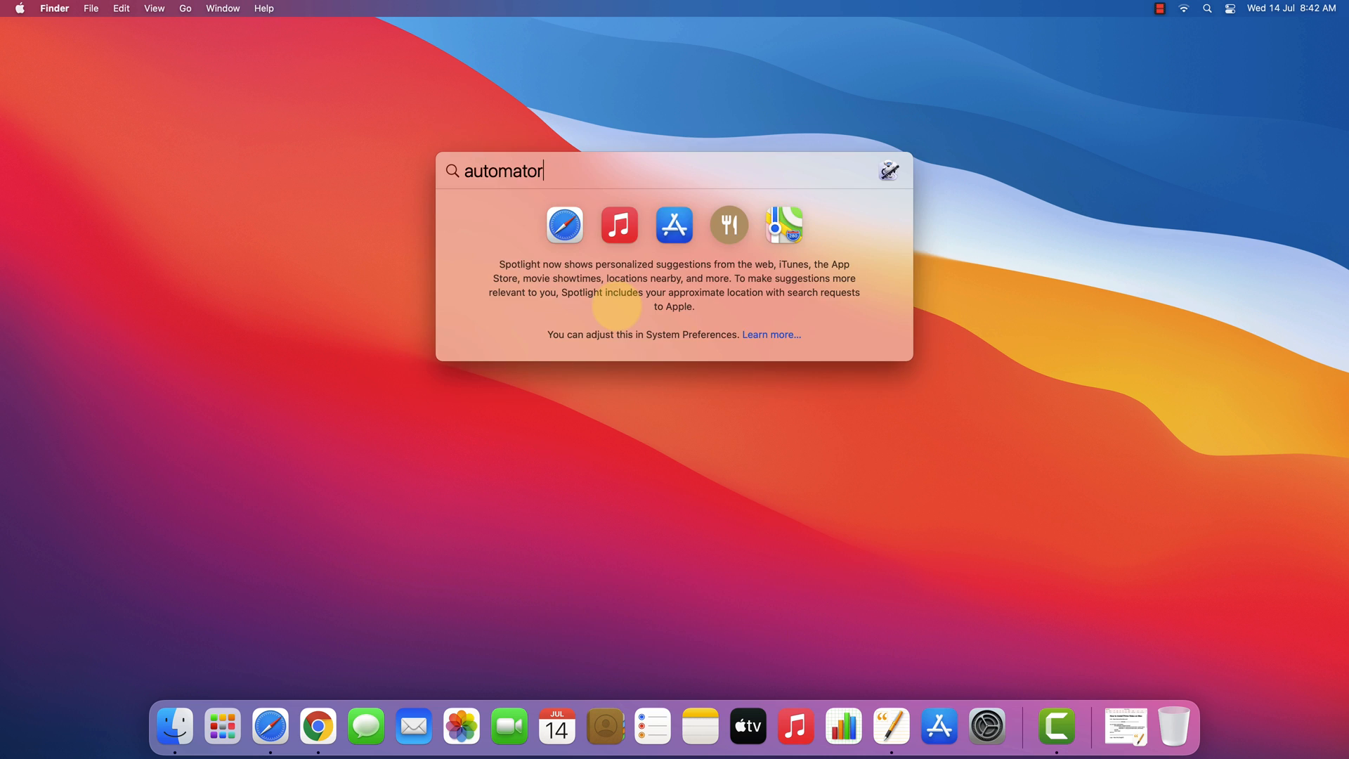
{"action": "key", "text": "Return"}
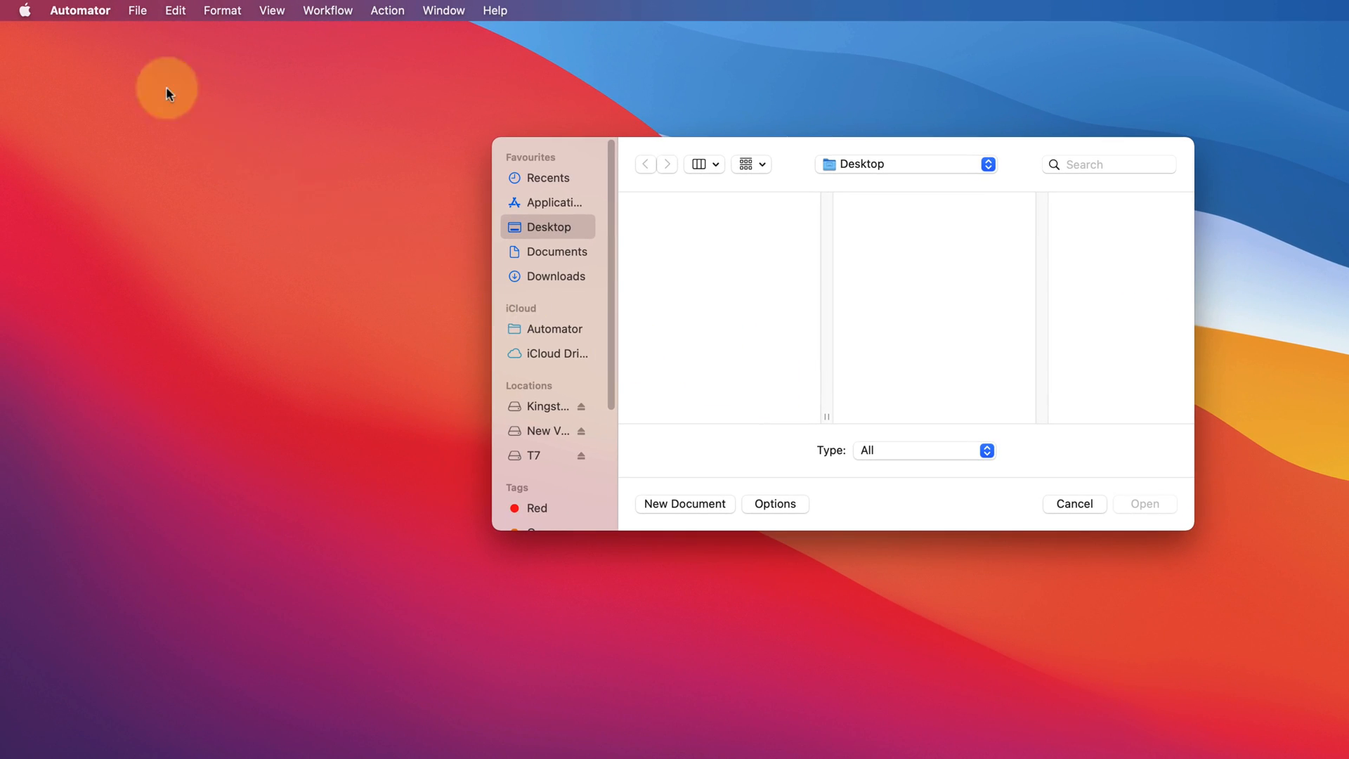
Create a new Automator document of type Application
{"action": "left_click", "coordinate": [137, 9]}
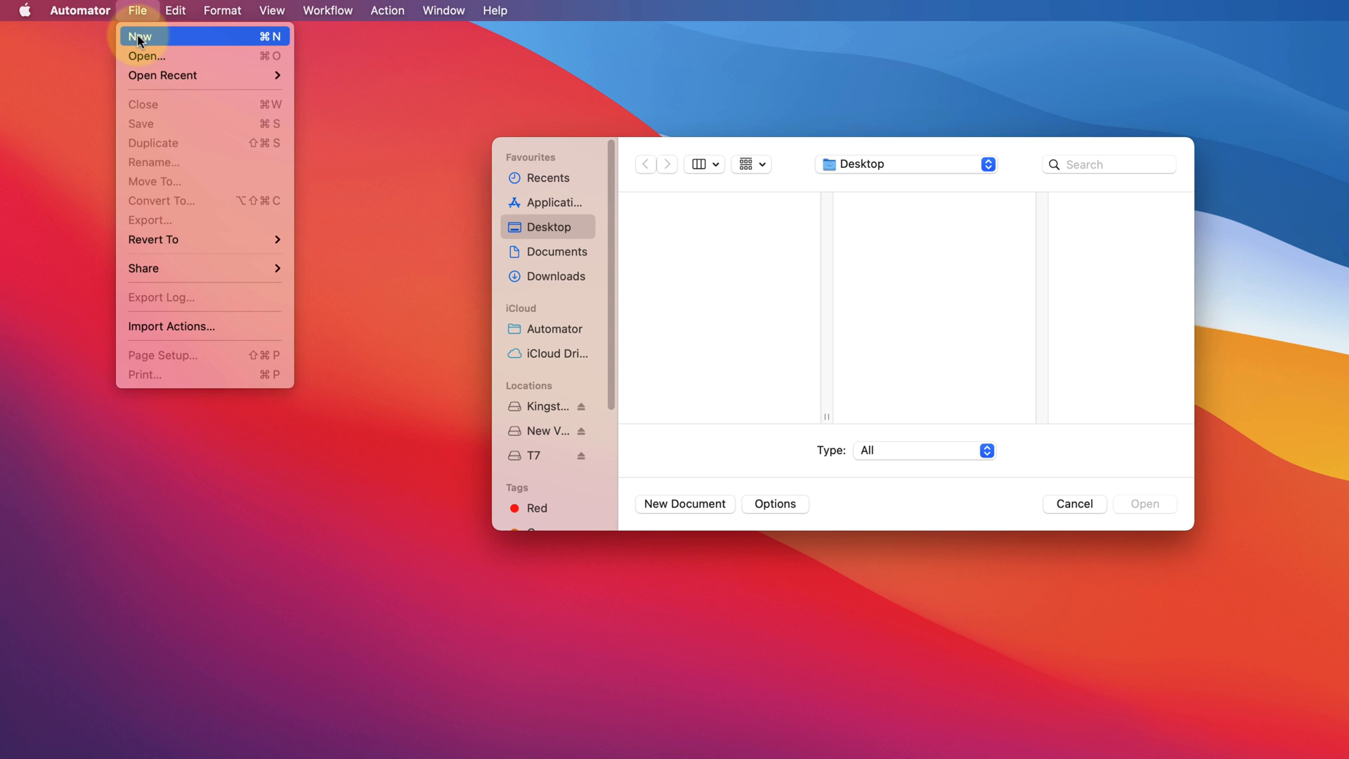
{"action": "left_click", "coordinate": [136, 31]}
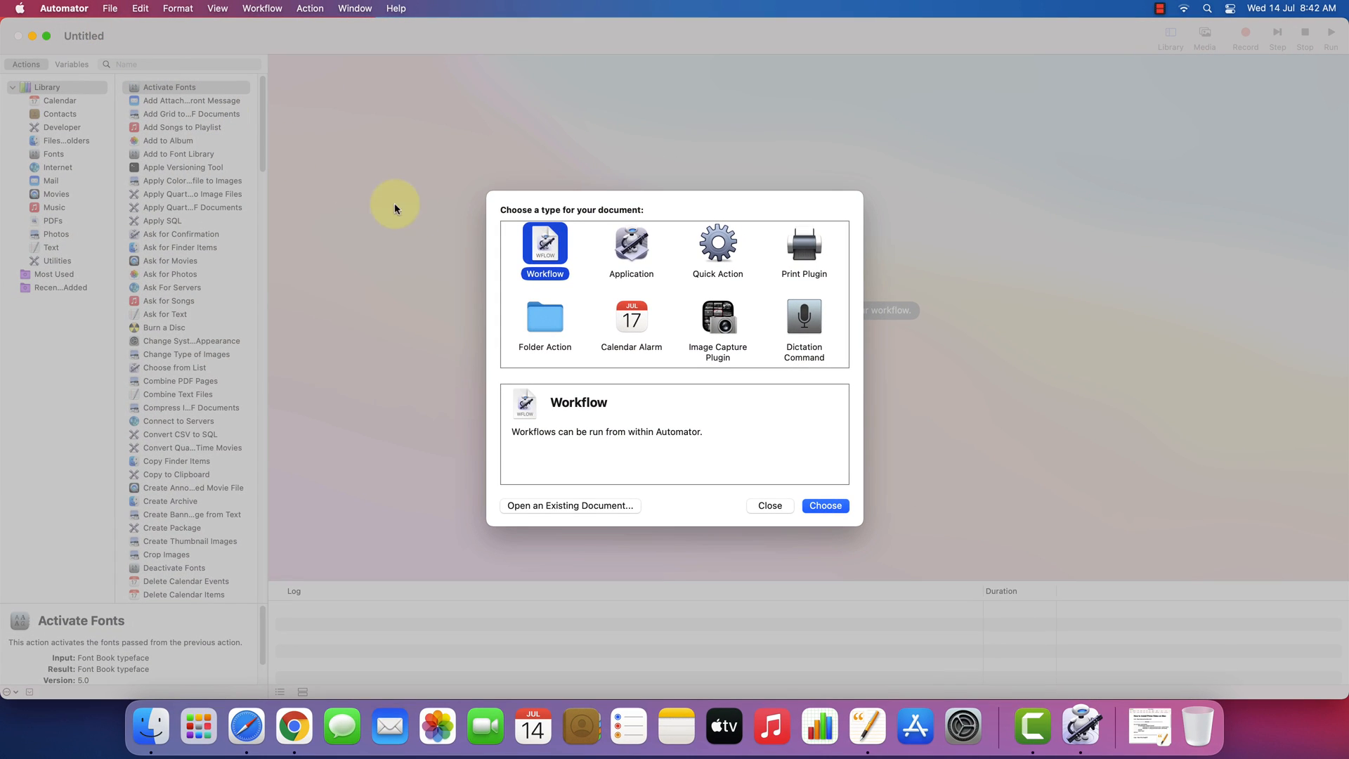
{"action": "left_click", "coordinate": [631, 246]}
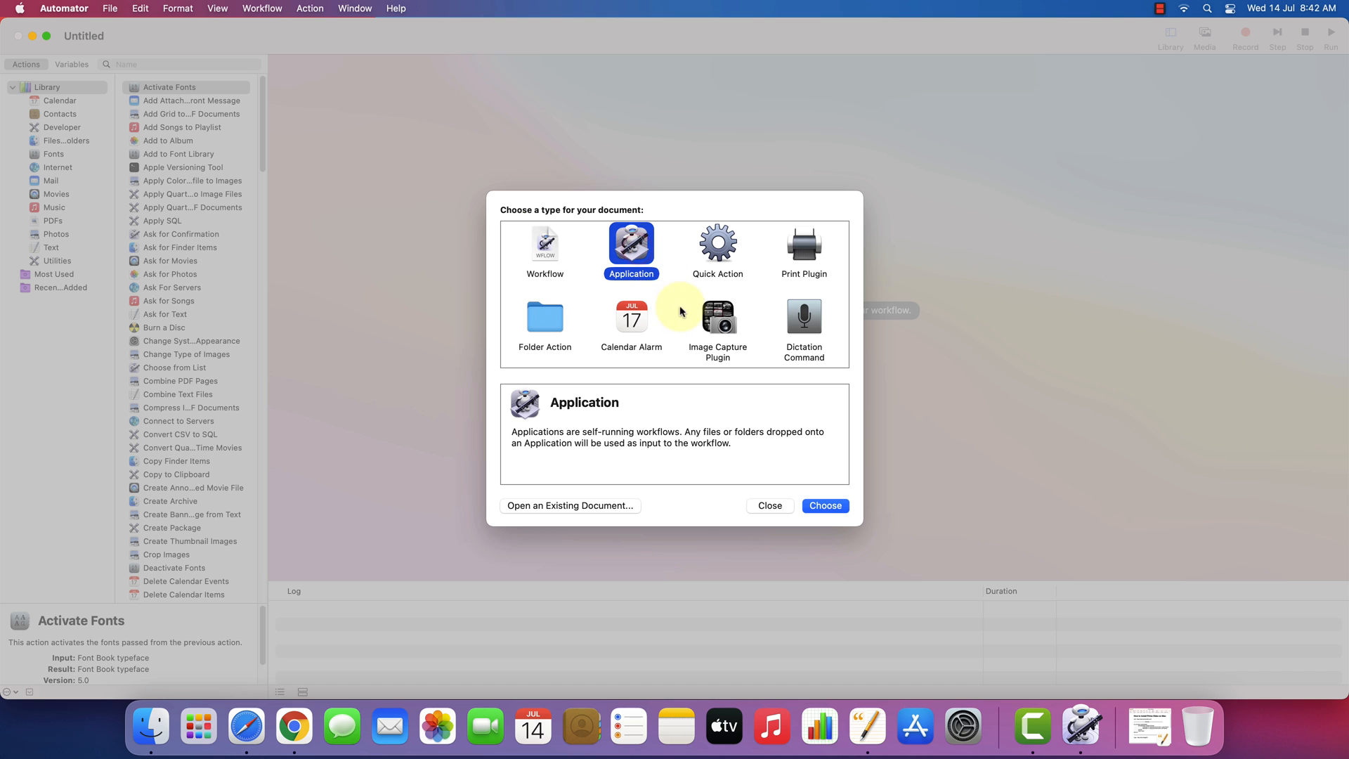
{"action": "left_click", "coordinate": [824, 506]}
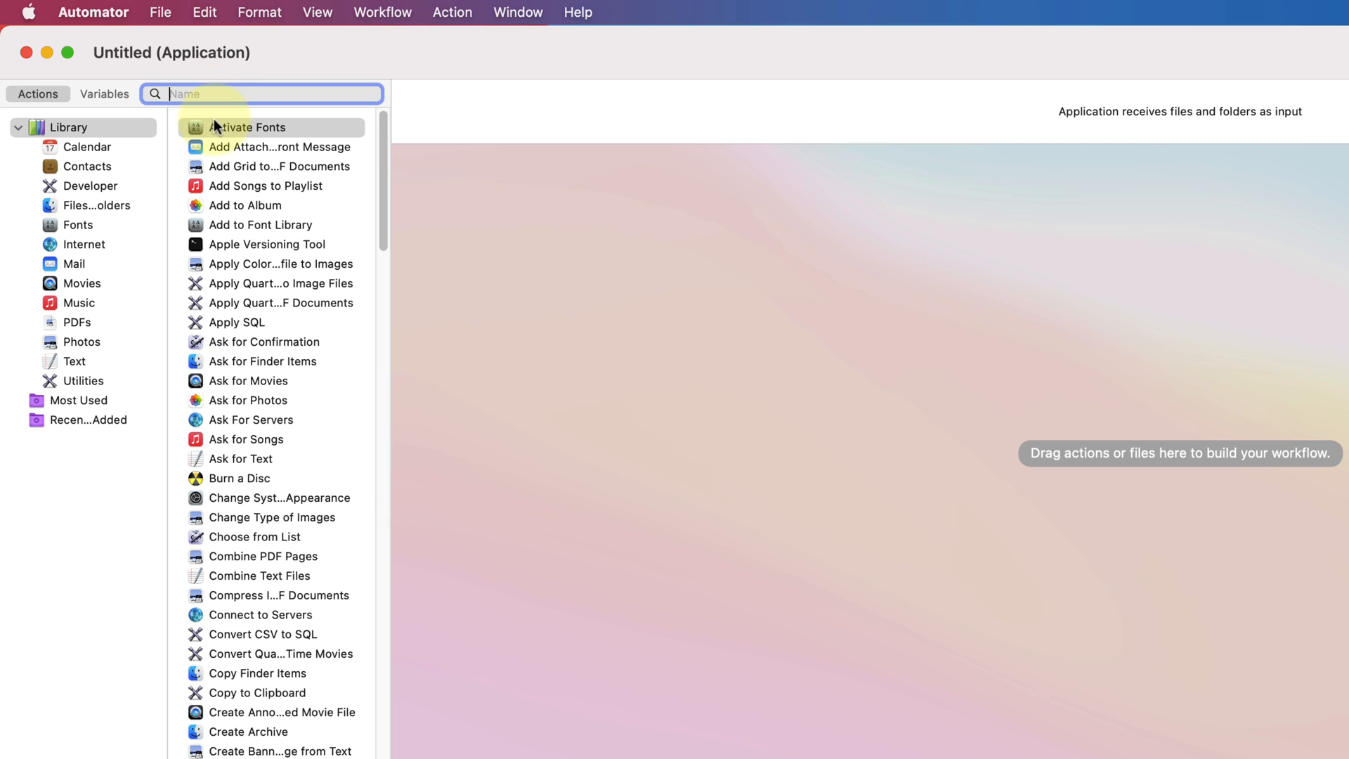
{"action": "type", "text": "get specified urls"}
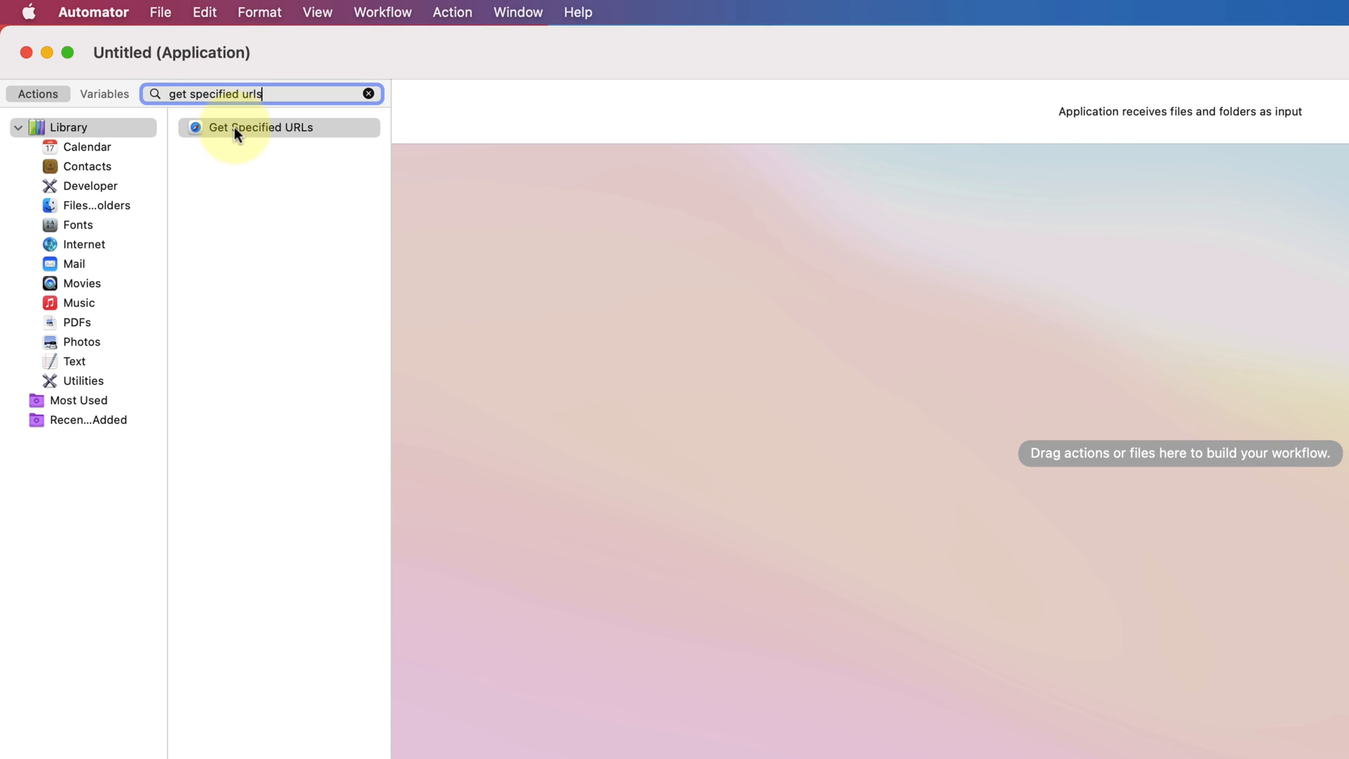
{"action": "left_click_drag", "start_coordinate": [234, 127], "coordinate": [642, 250]}
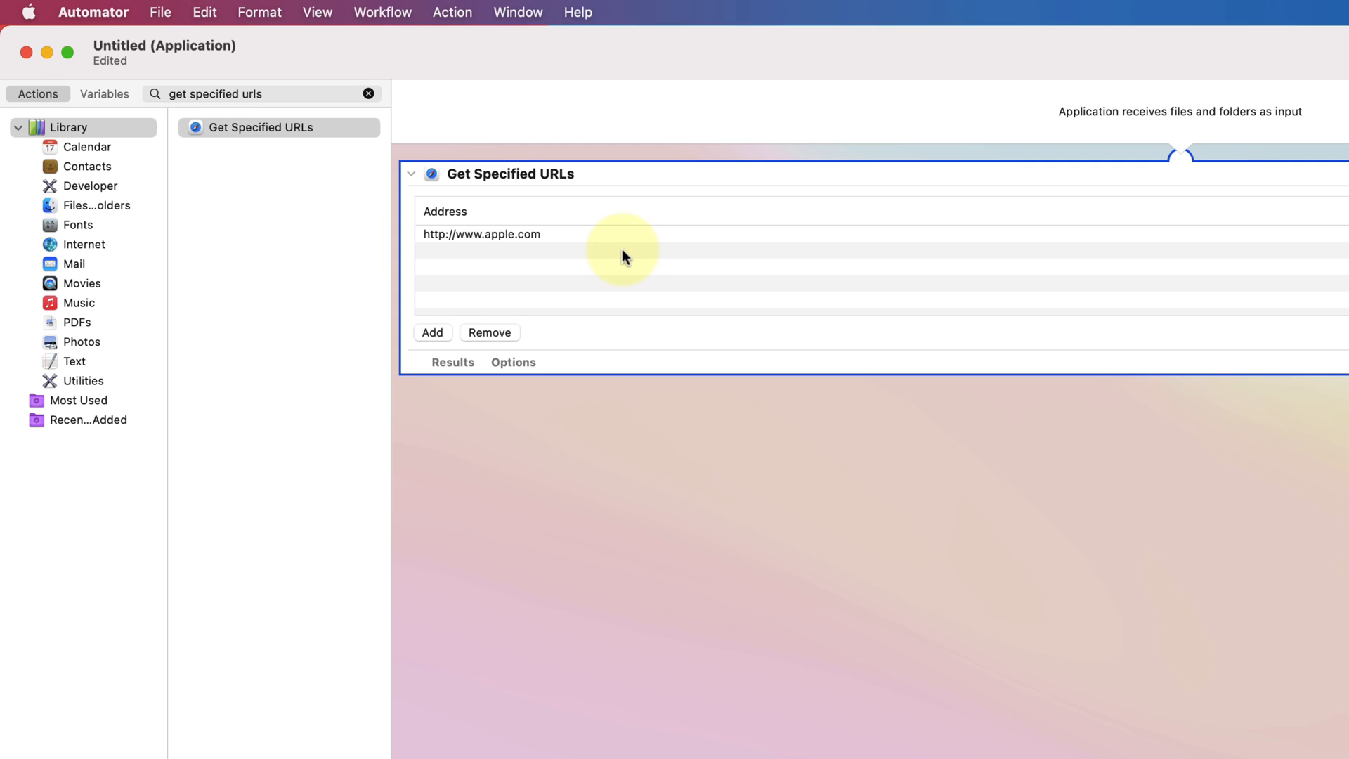
{"action": "left_click", "coordinate": [470, 233]}
{"action": "left_click", "coordinate": [474, 233]}
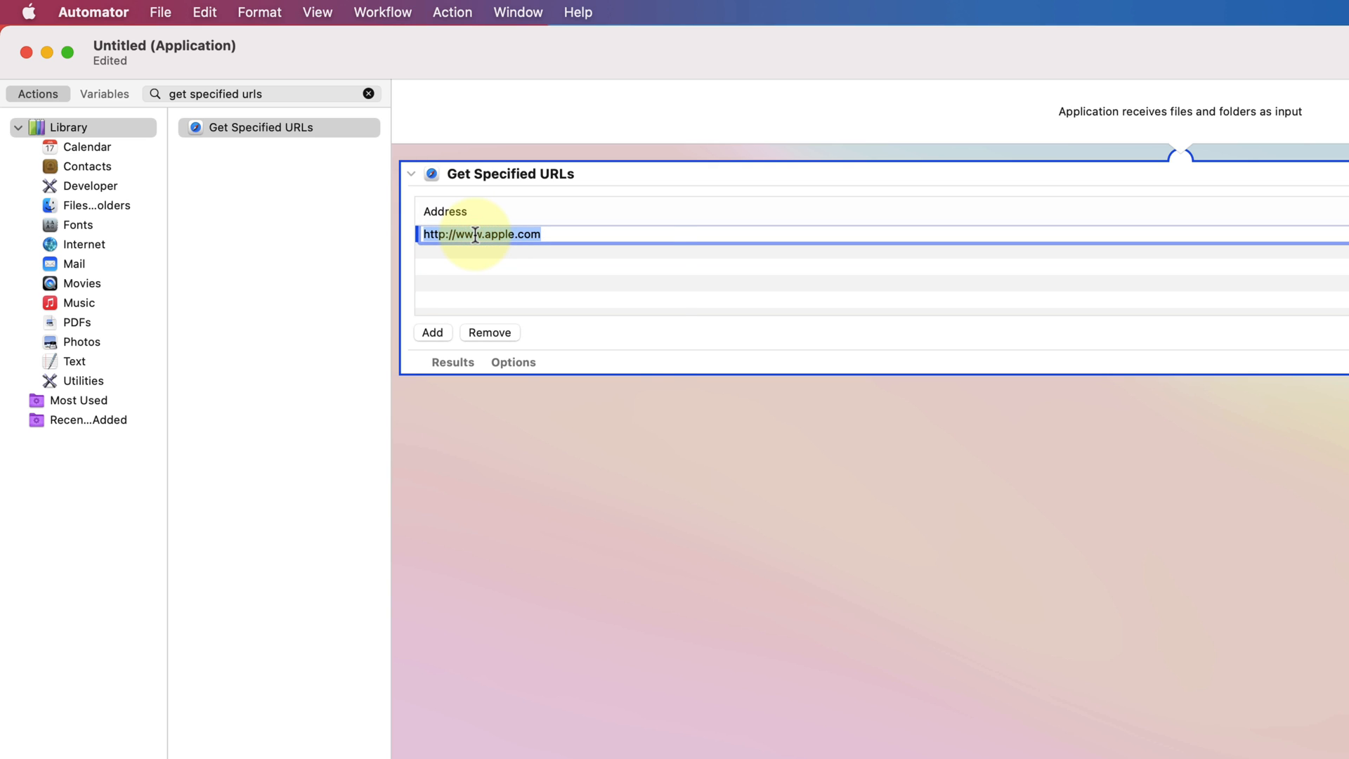
{"action": "right_click", "coordinate": [475, 235]}
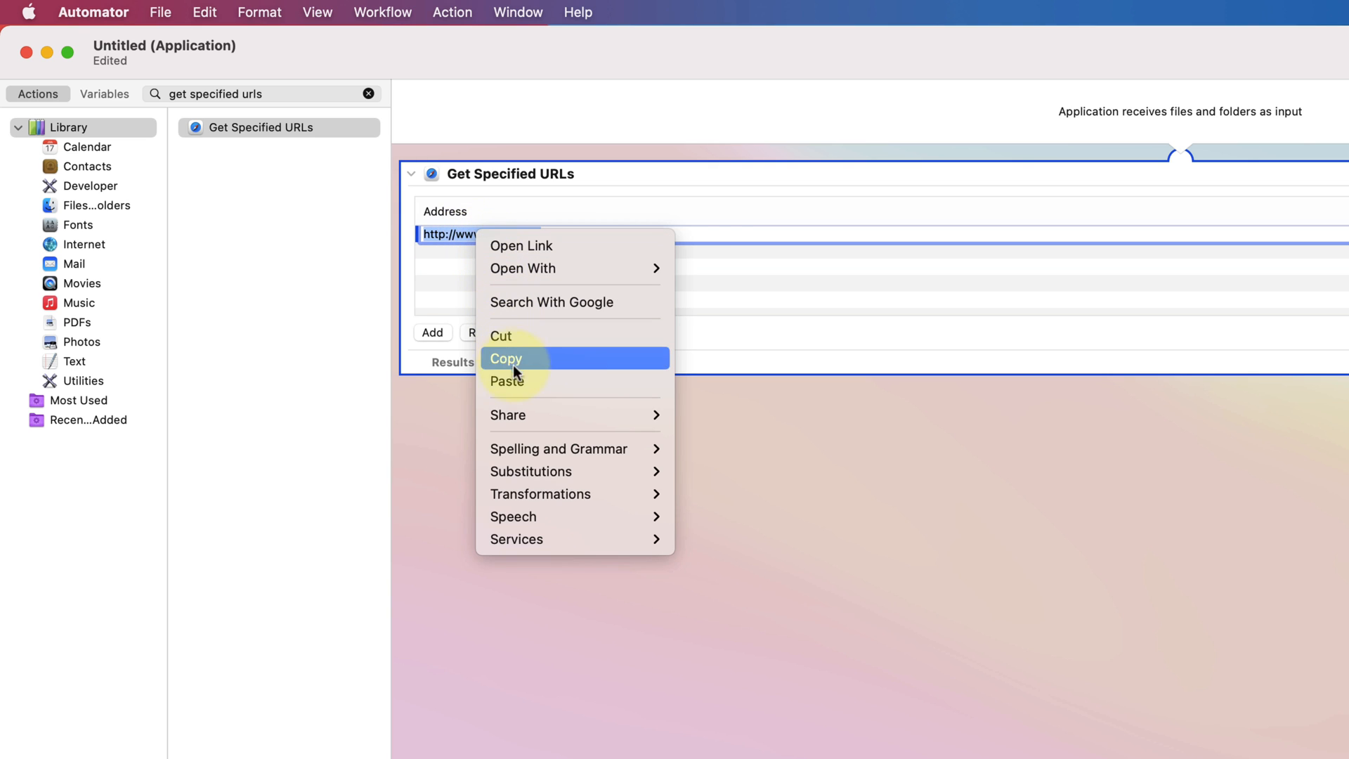
{"action": "left_click", "coordinate": [518, 385]}
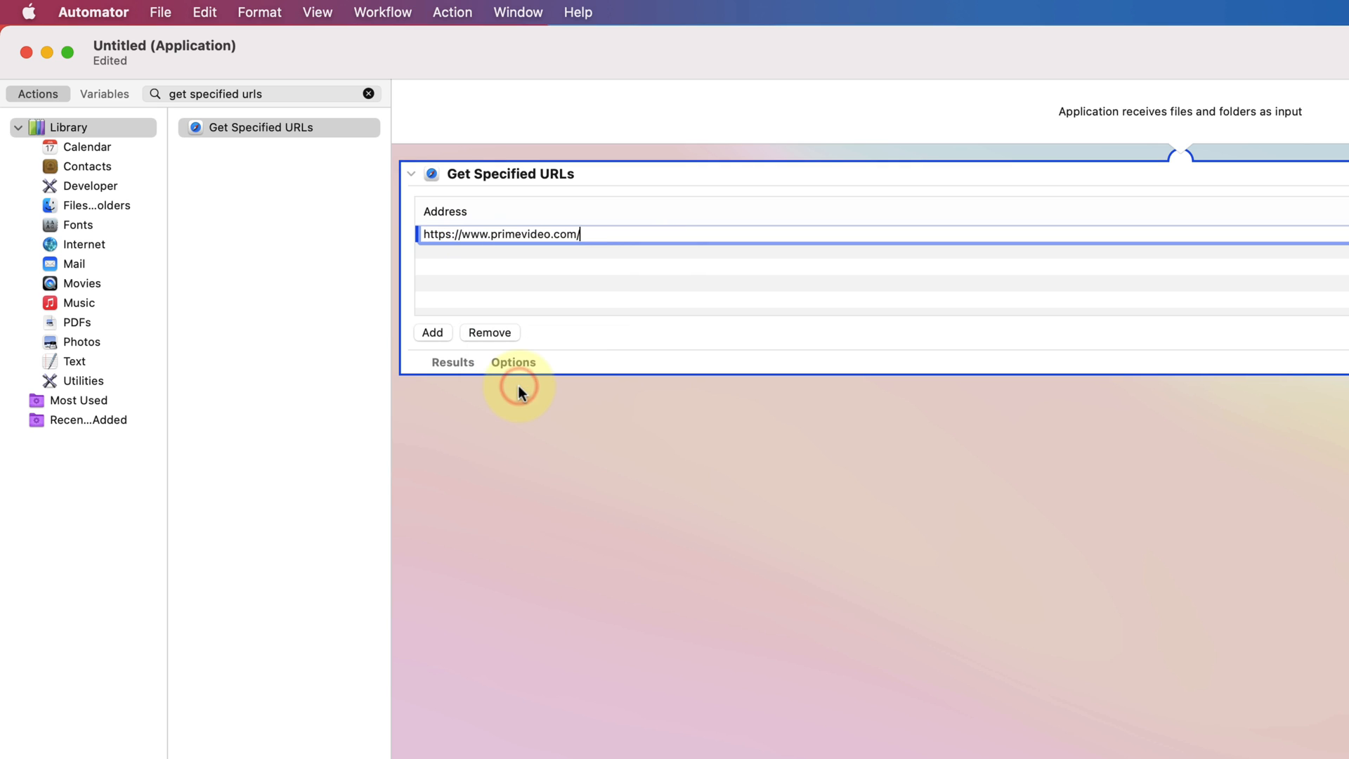
Find the Display Web Pages action and add it to the workflow below Get Specified URLs
{"action": "left_click", "coordinate": [367, 96]}
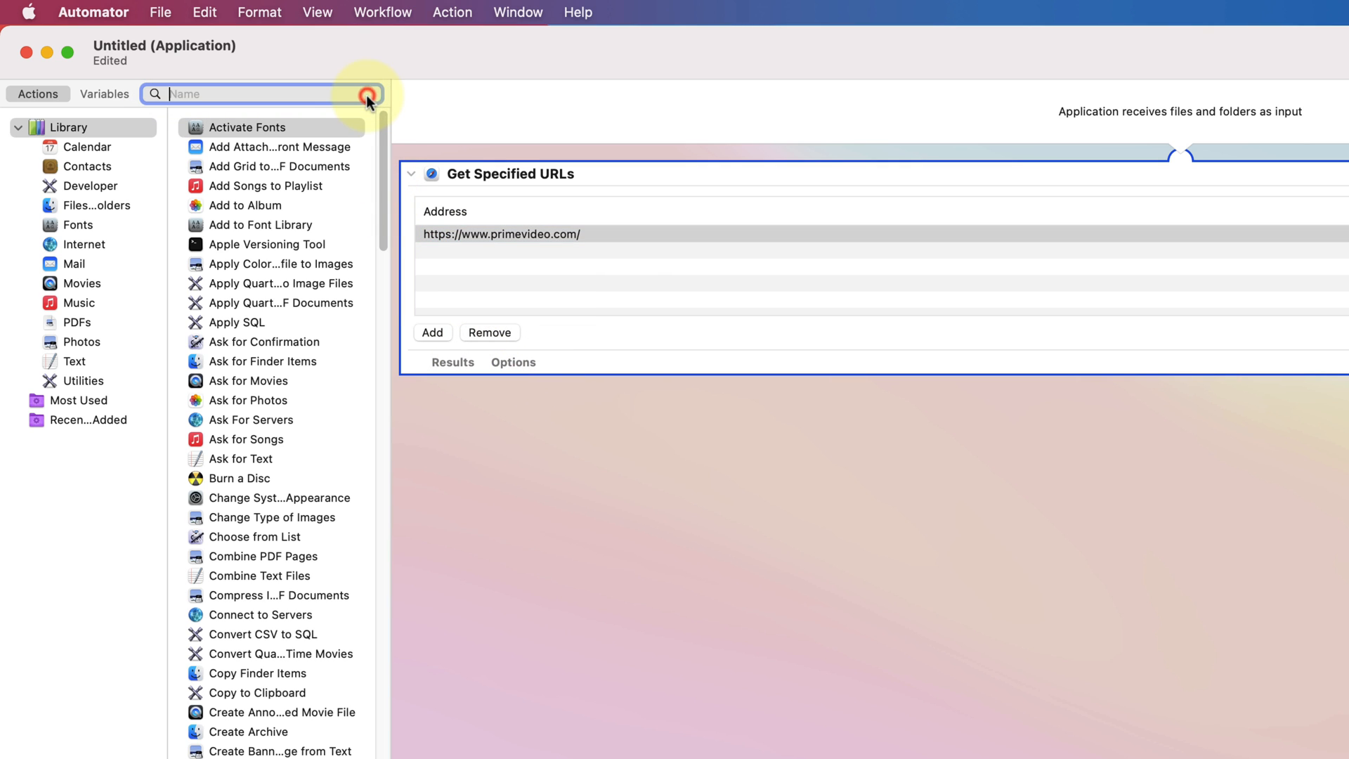
{"action": "type", "text": "display web pages"}
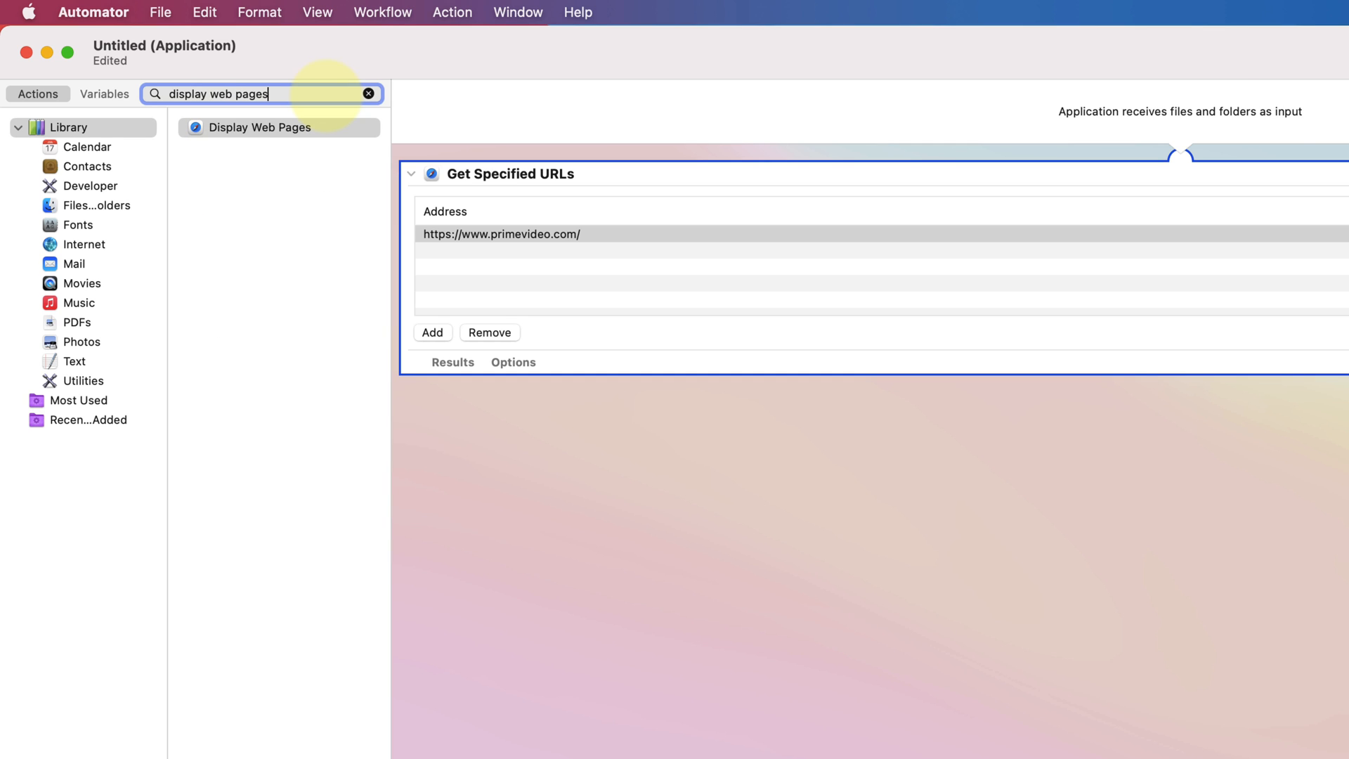
{"action": "left_click_drag", "start_coordinate": [276, 128], "coordinate": [524, 449]}
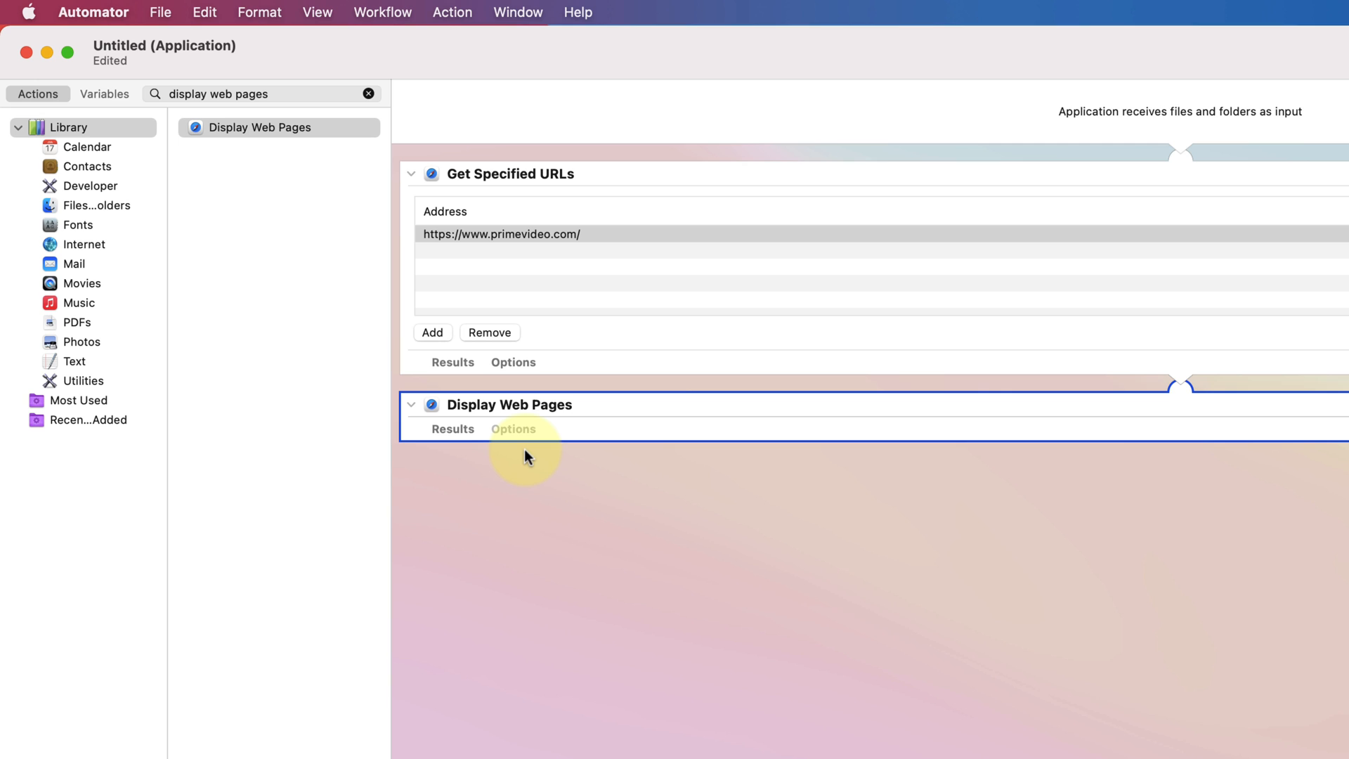
{"action": "left_click", "coordinate": [524, 449]}
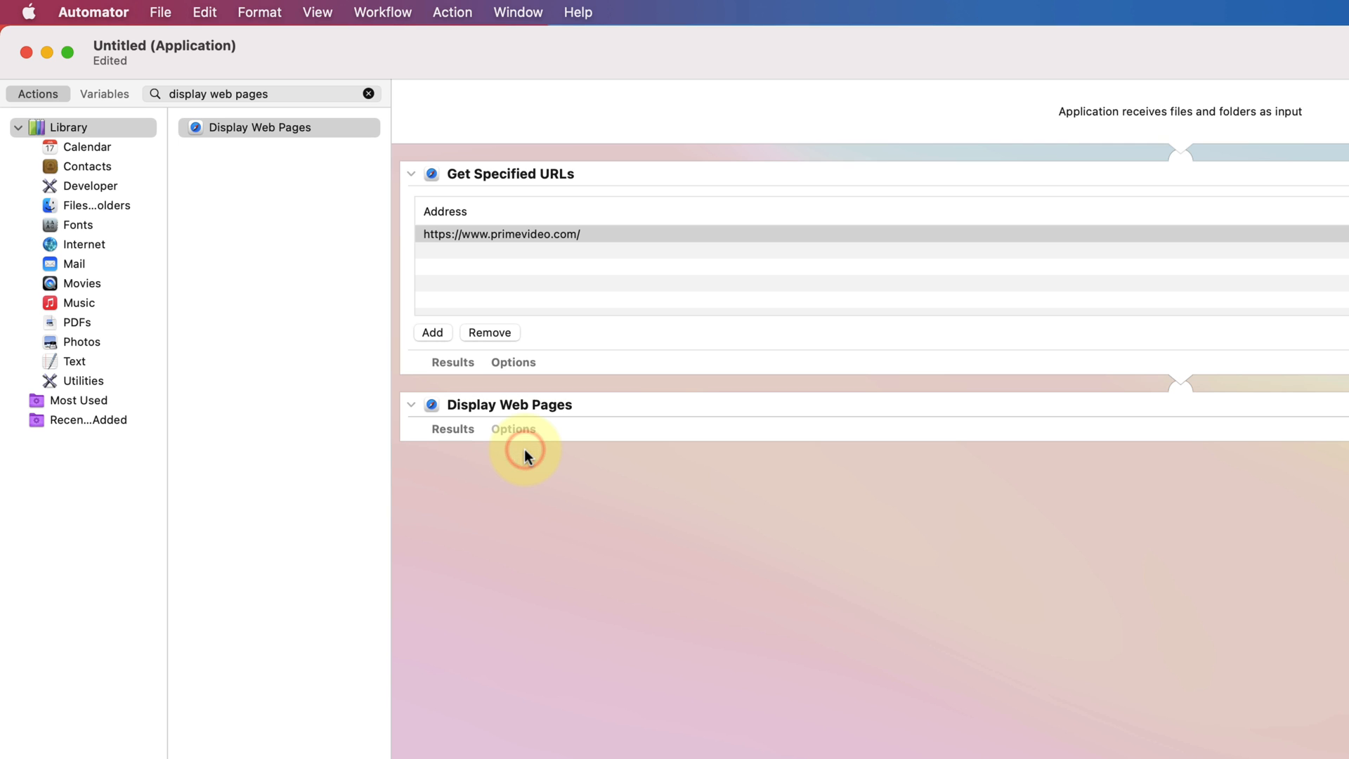
Find the Run AppleScript action and add it to the workflow below Display Web Pages
{"action": "left_click", "coordinate": [367, 94]}
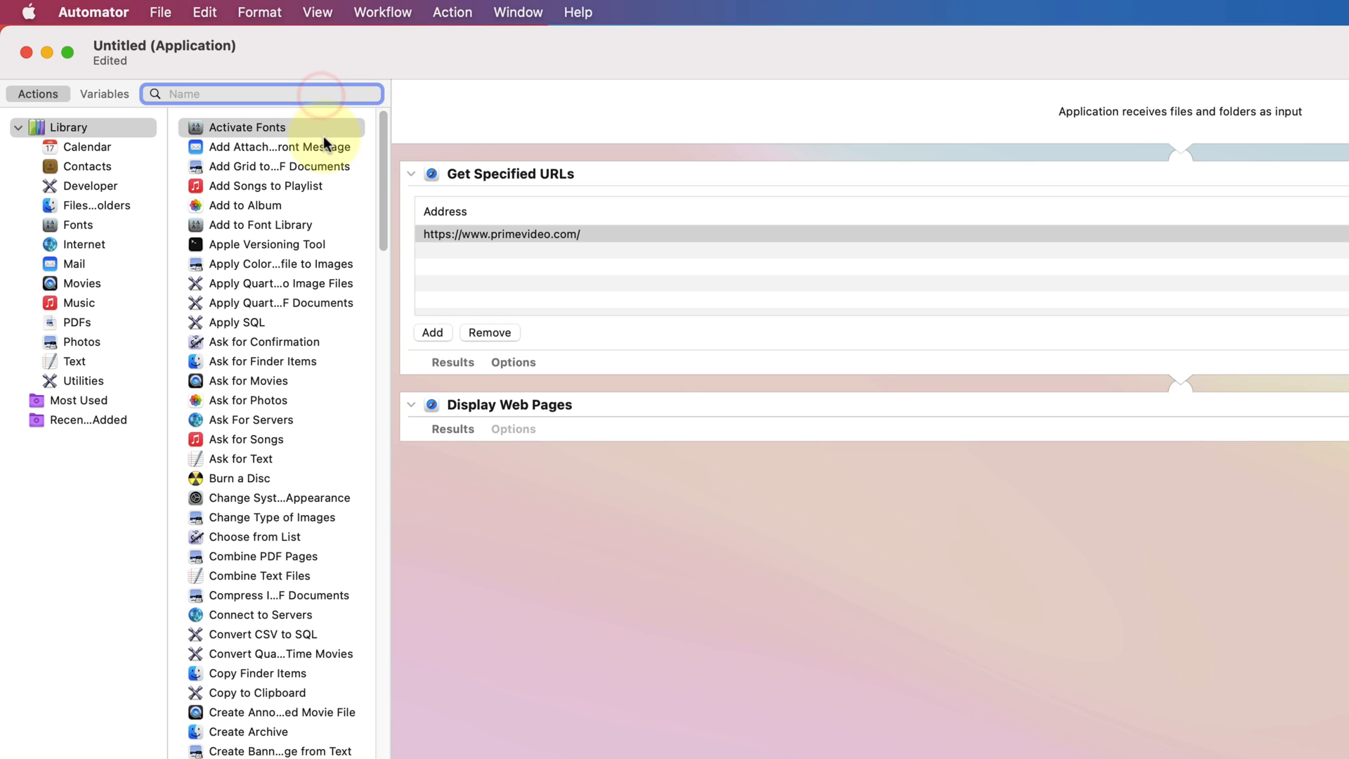
{"action": "type", "text": "run applescript"}
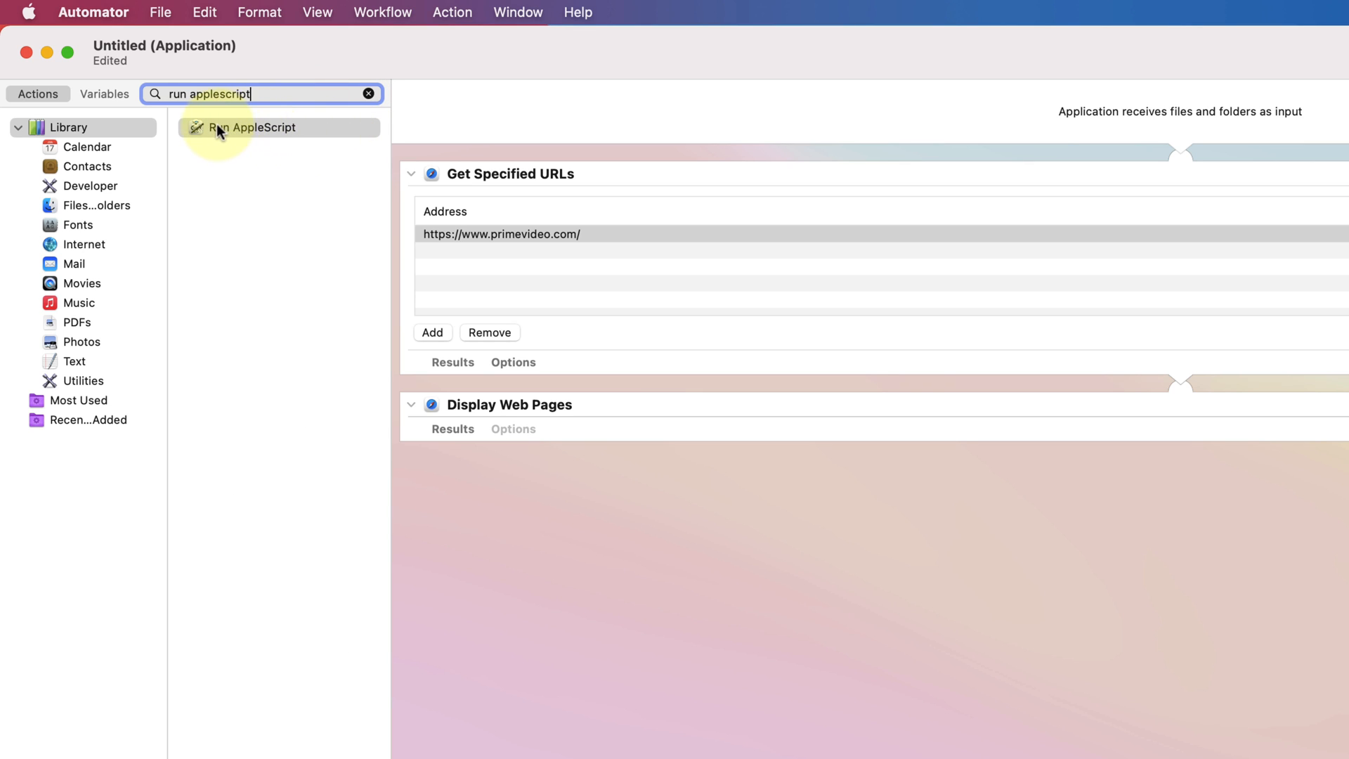
{"action": "left_click_drag", "start_coordinate": [217, 128], "coordinate": [488, 507]}
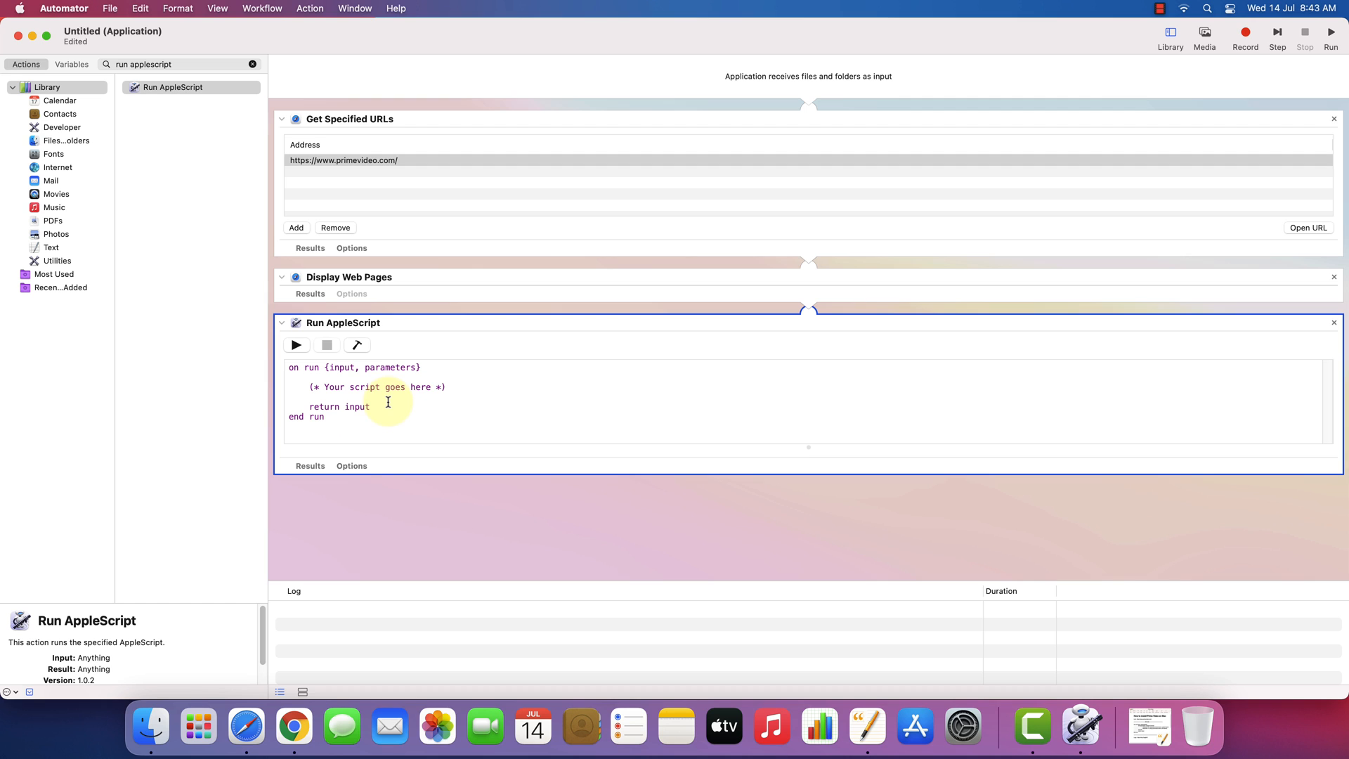
Switch to Pages, copy the full script from "on run {input, parameters}" to "end run", and minimize the document
{"action": "left_click", "coordinate": [867, 726]}
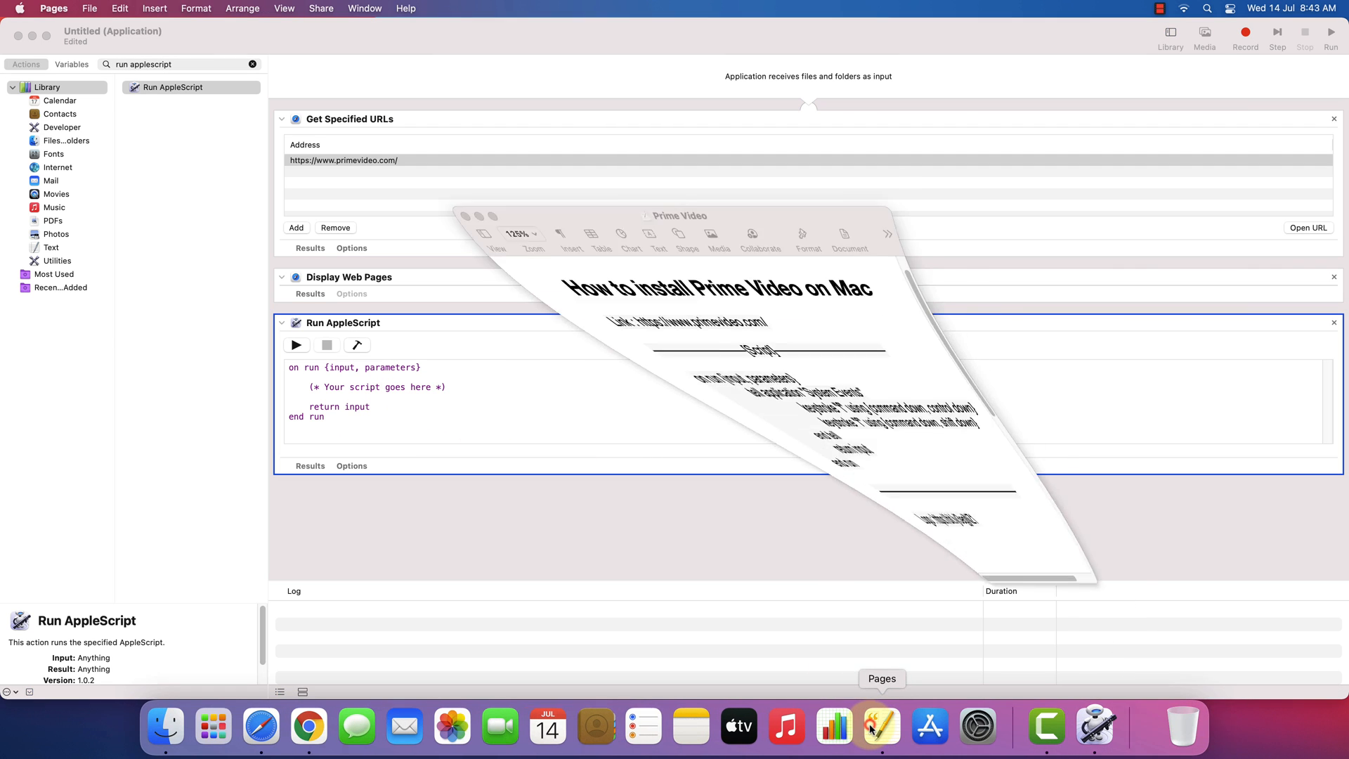
{"action": "left_click_drag", "start_coordinate": [521, 384], "coordinate": [538, 407]}
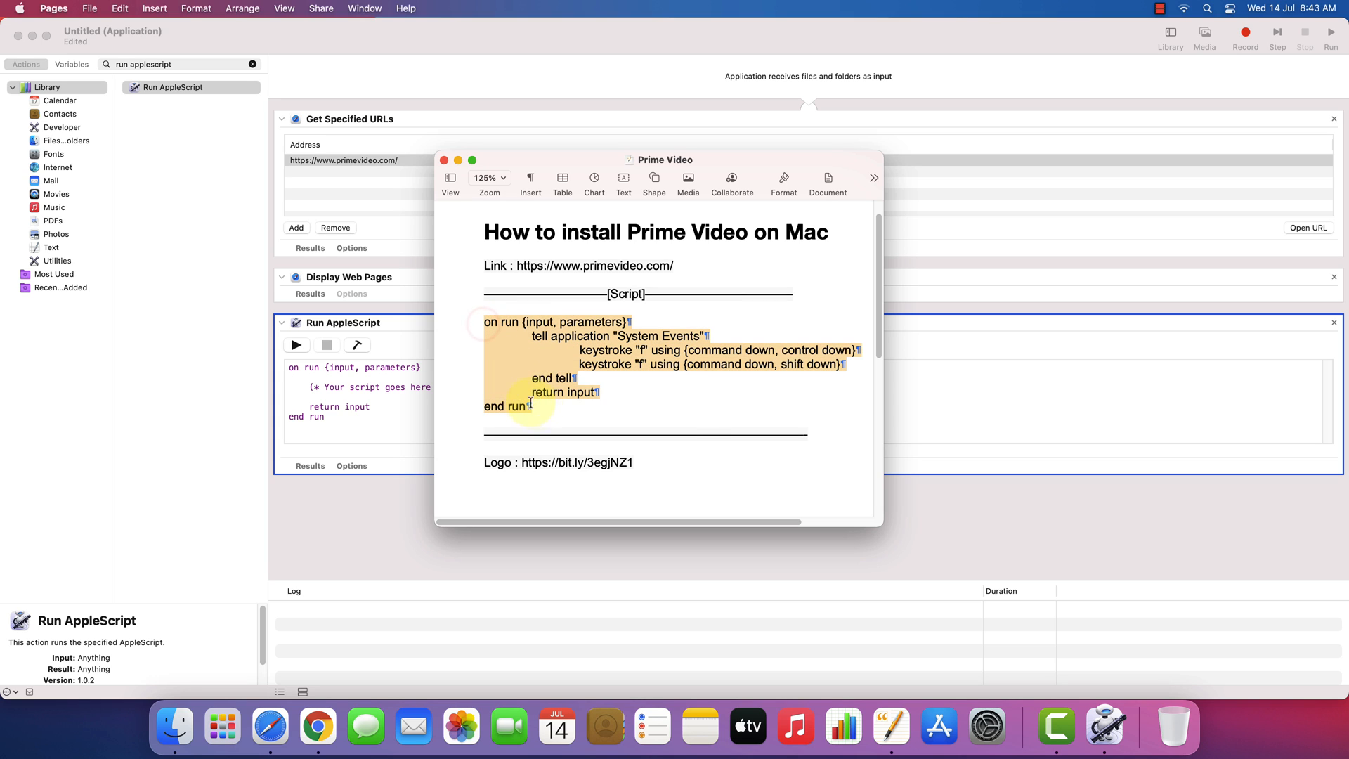
{"action": "right_click", "coordinate": [501, 376]}
{"action": "left_click", "coordinate": [526, 418]}
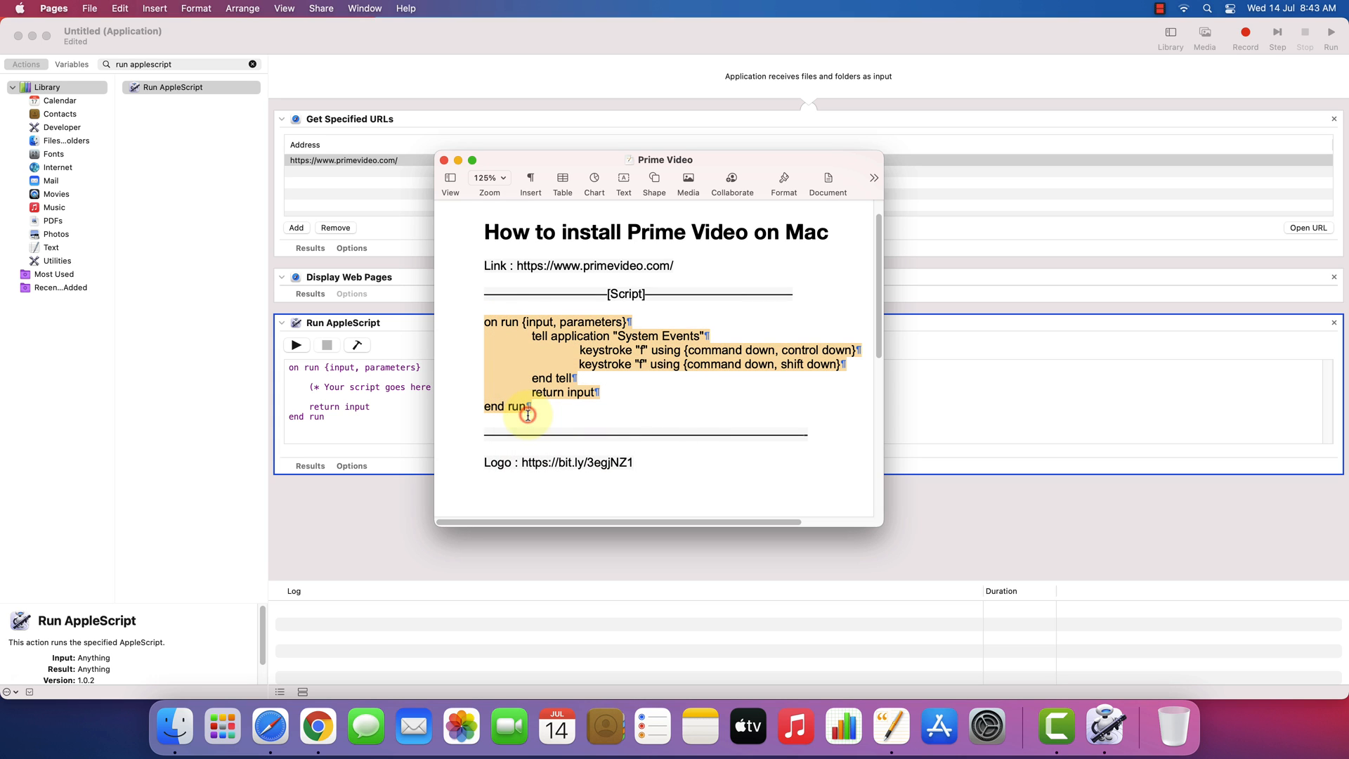
{"action": "left_click", "coordinate": [515, 379]}
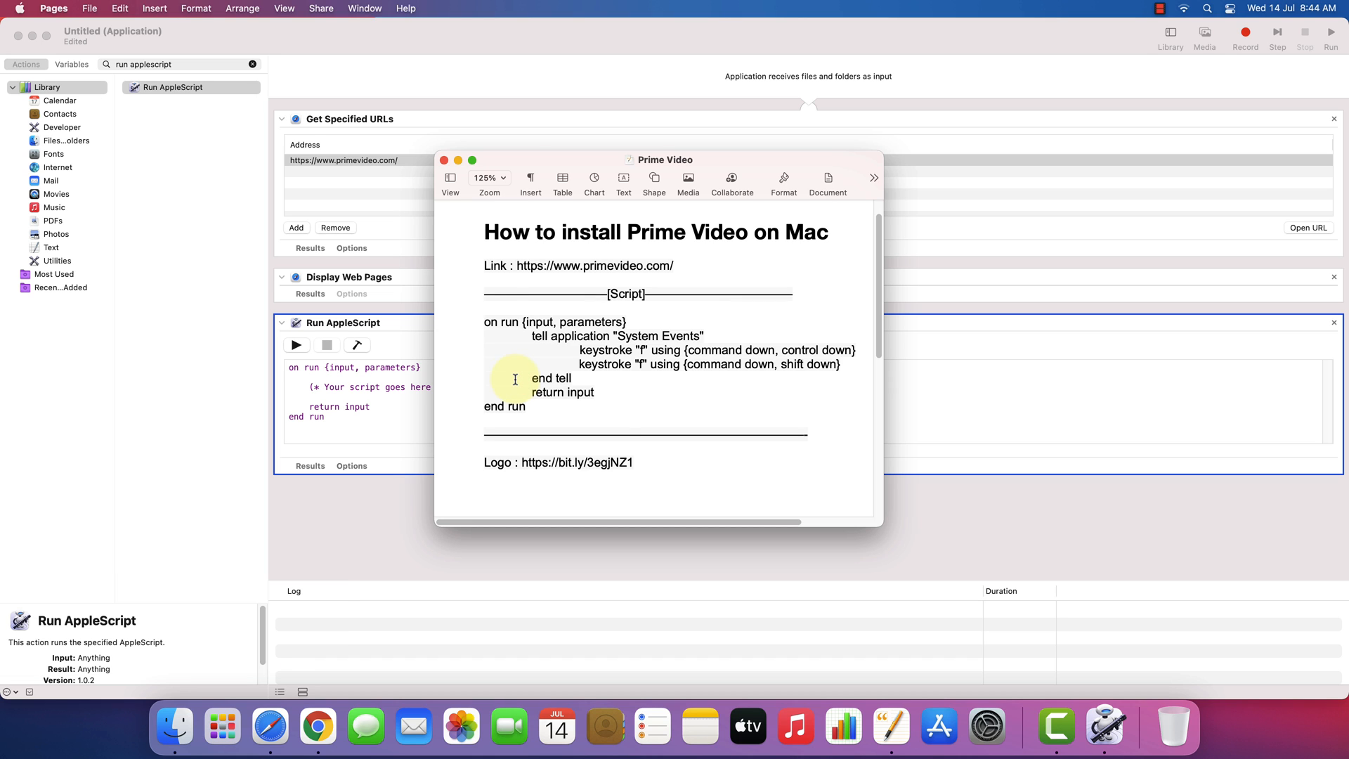
{"action": "left_click", "coordinate": [457, 160]}
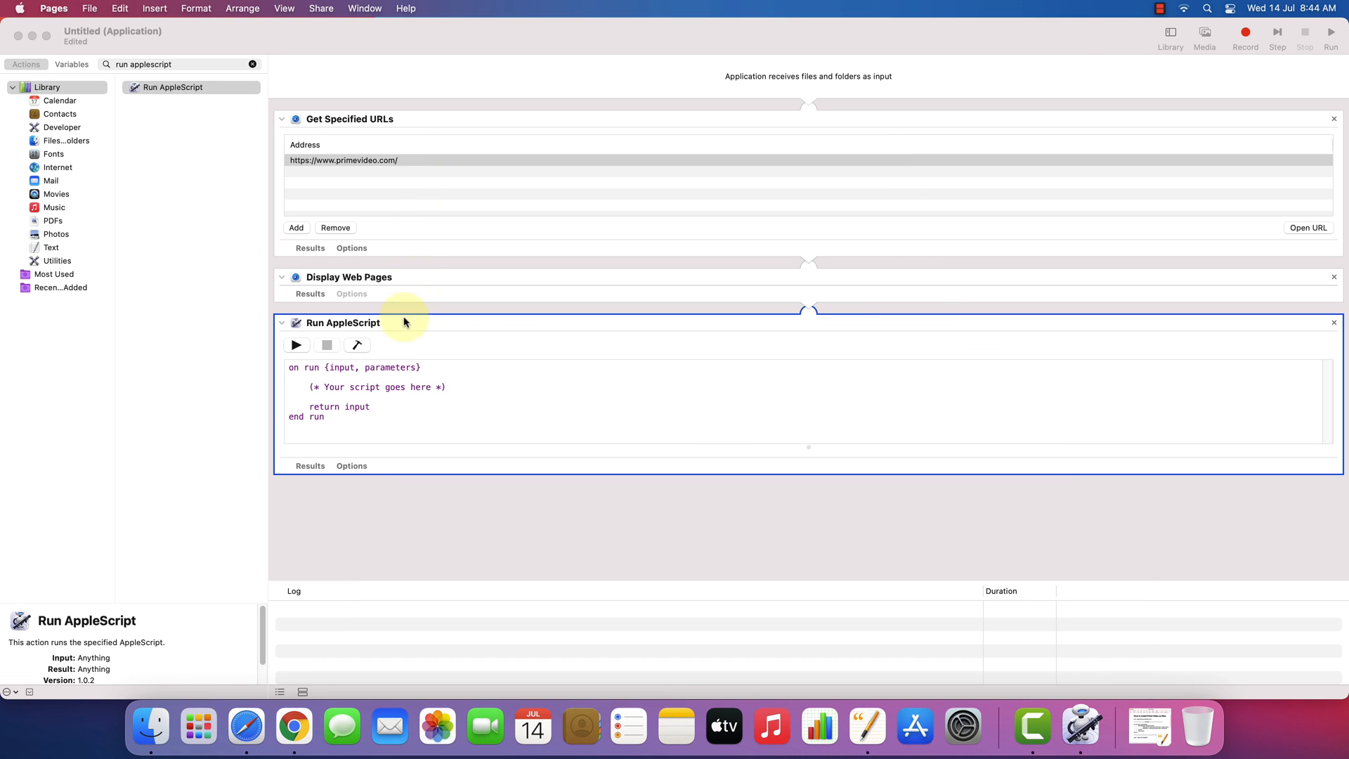
Replace the whole default script in the Run AppleScript action with the copied System Events keystroke script
{"action": "left_click_drag", "start_coordinate": [288, 367], "coordinate": [337, 423]}
{"action": "right_click", "coordinate": [320, 398]}
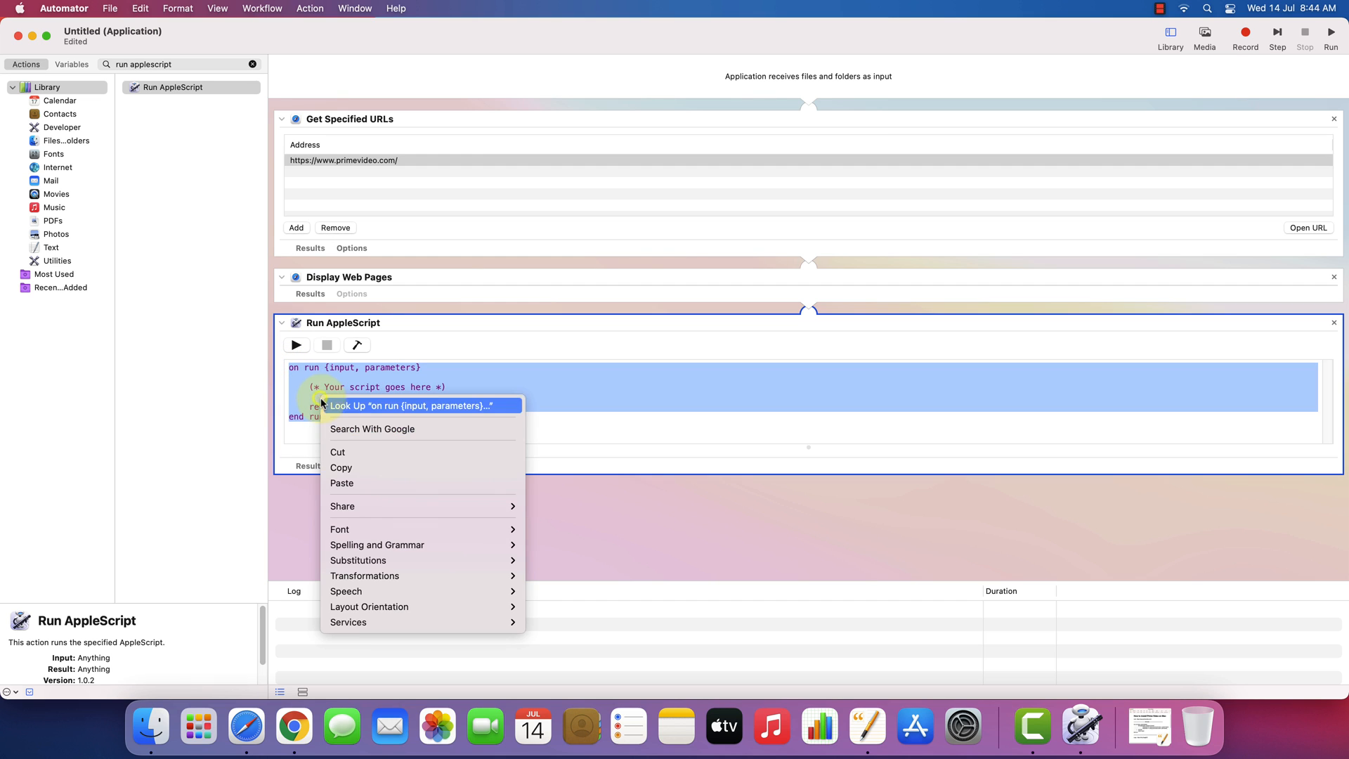
{"action": "left_click", "coordinate": [347, 485]}
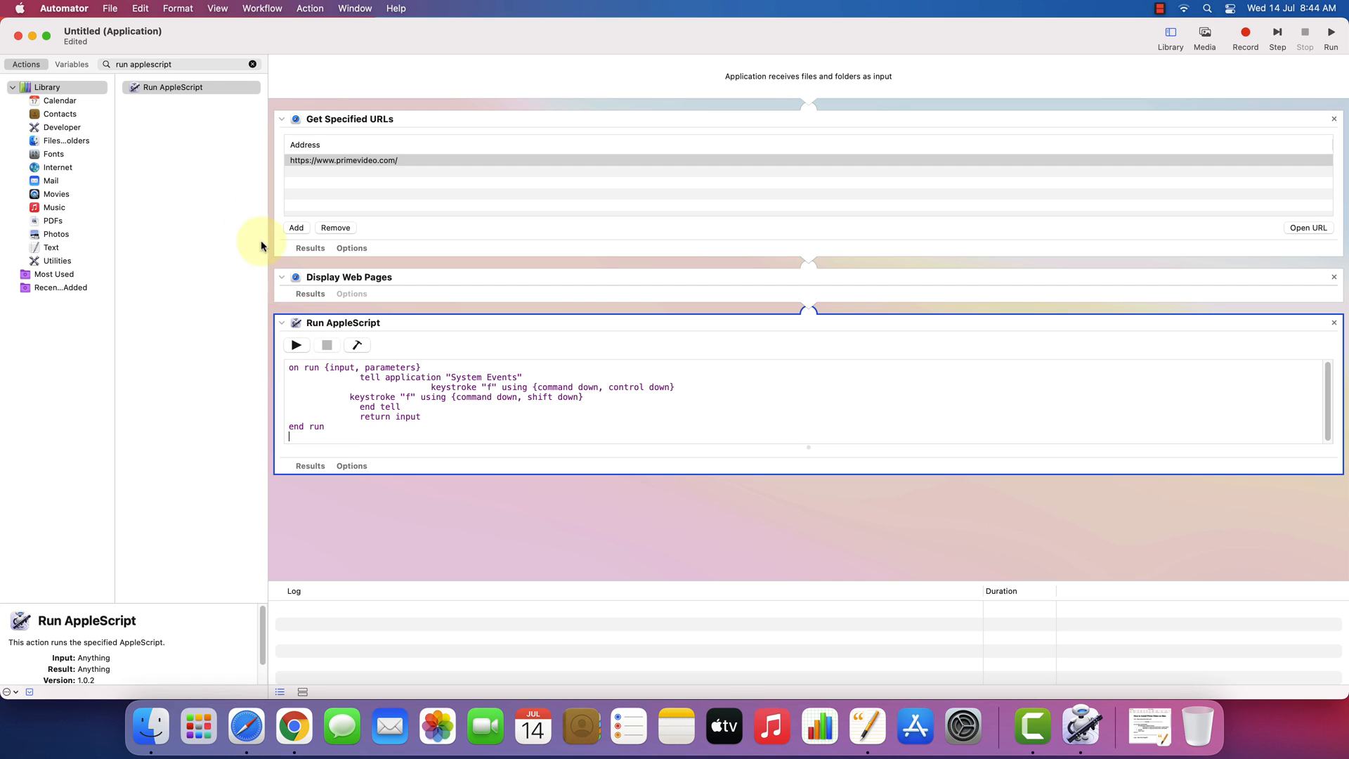
Export the workflow as an application named Prime Video to the Desktop
{"action": "left_click", "coordinate": [111, 9]}
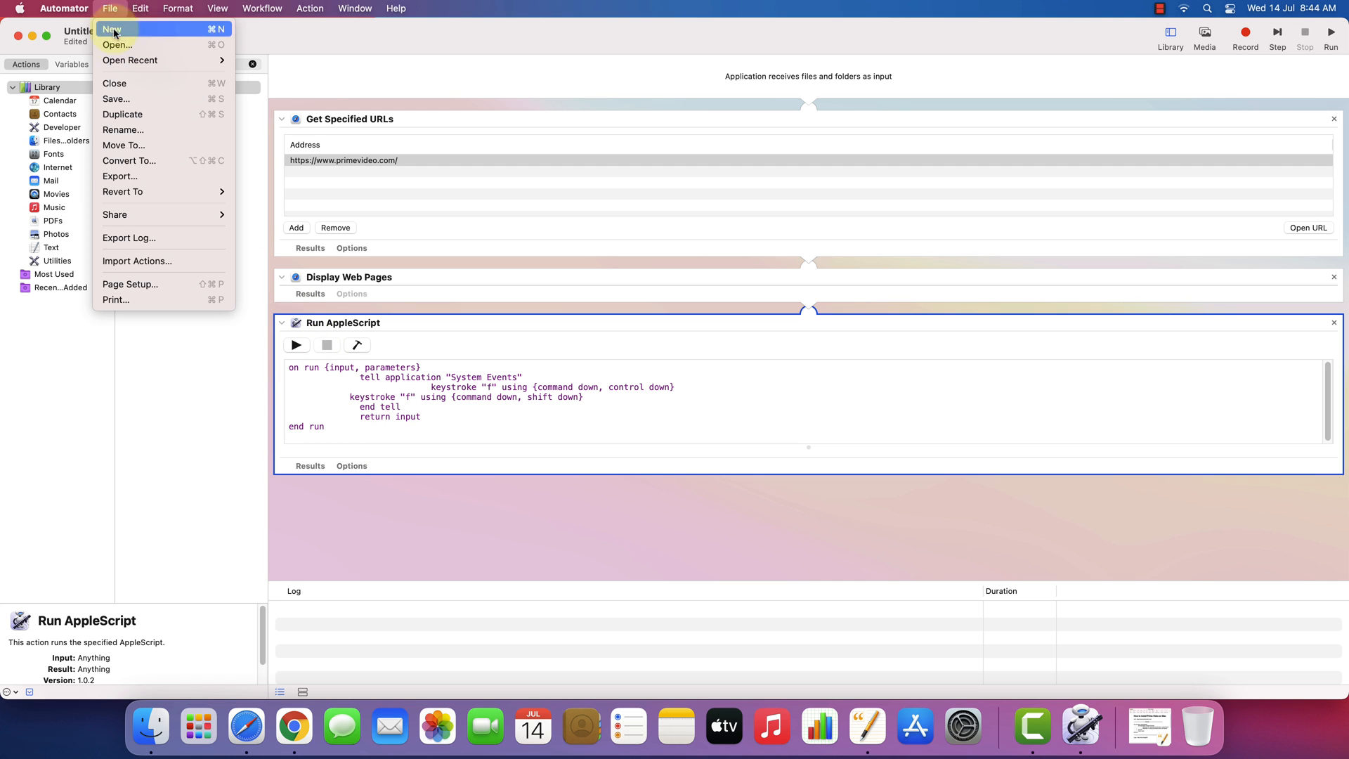
{"action": "left_click", "coordinate": [138, 177]}
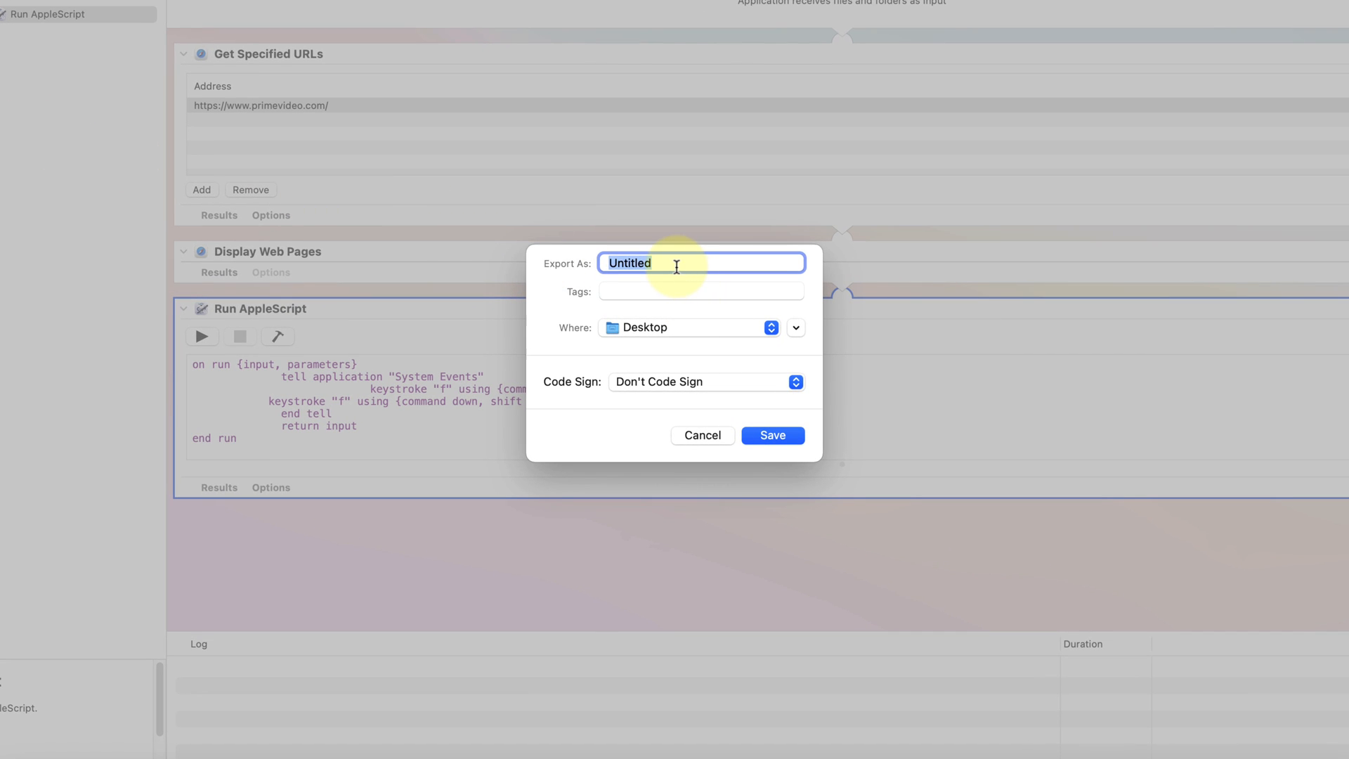
{"action": "type", "text": "Prime Video"}
{"action": "left_click", "coordinate": [673, 326]}
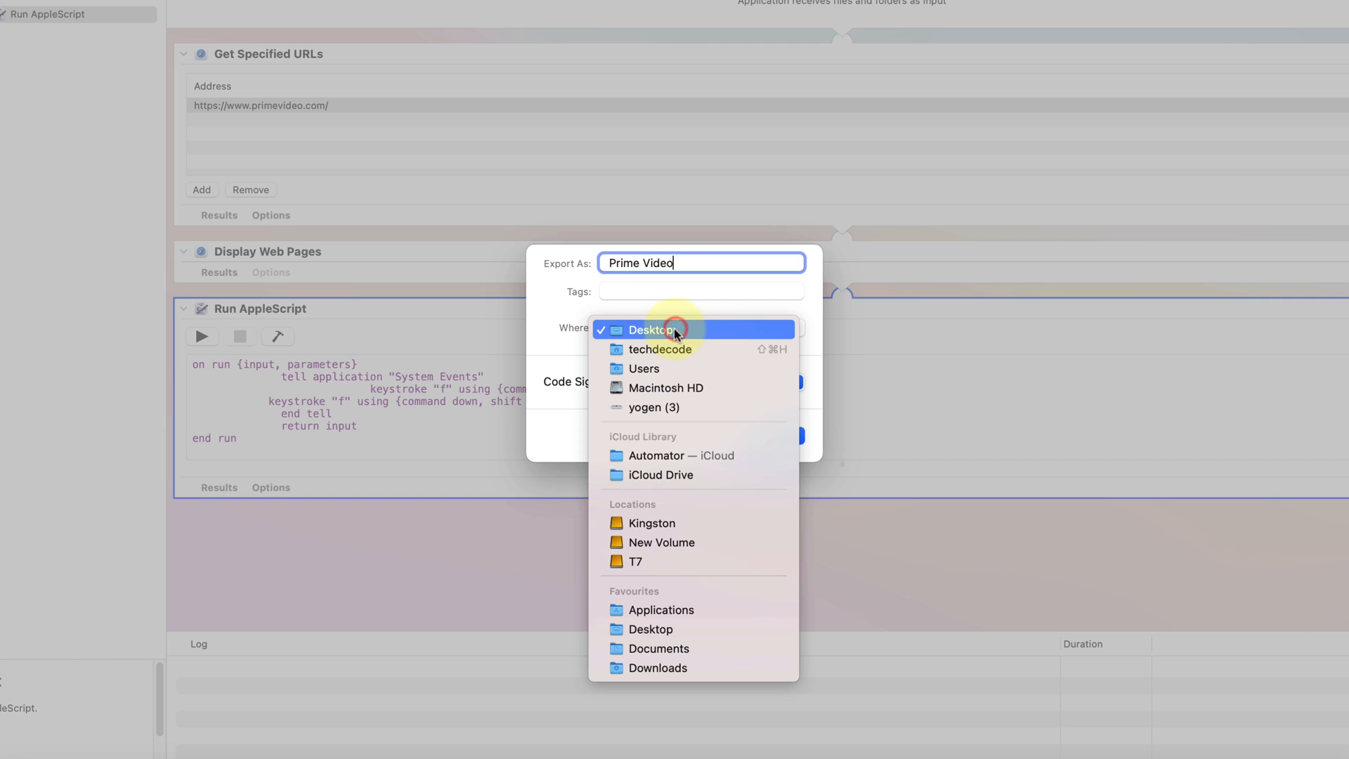
{"action": "left_click", "coordinate": [674, 330]}
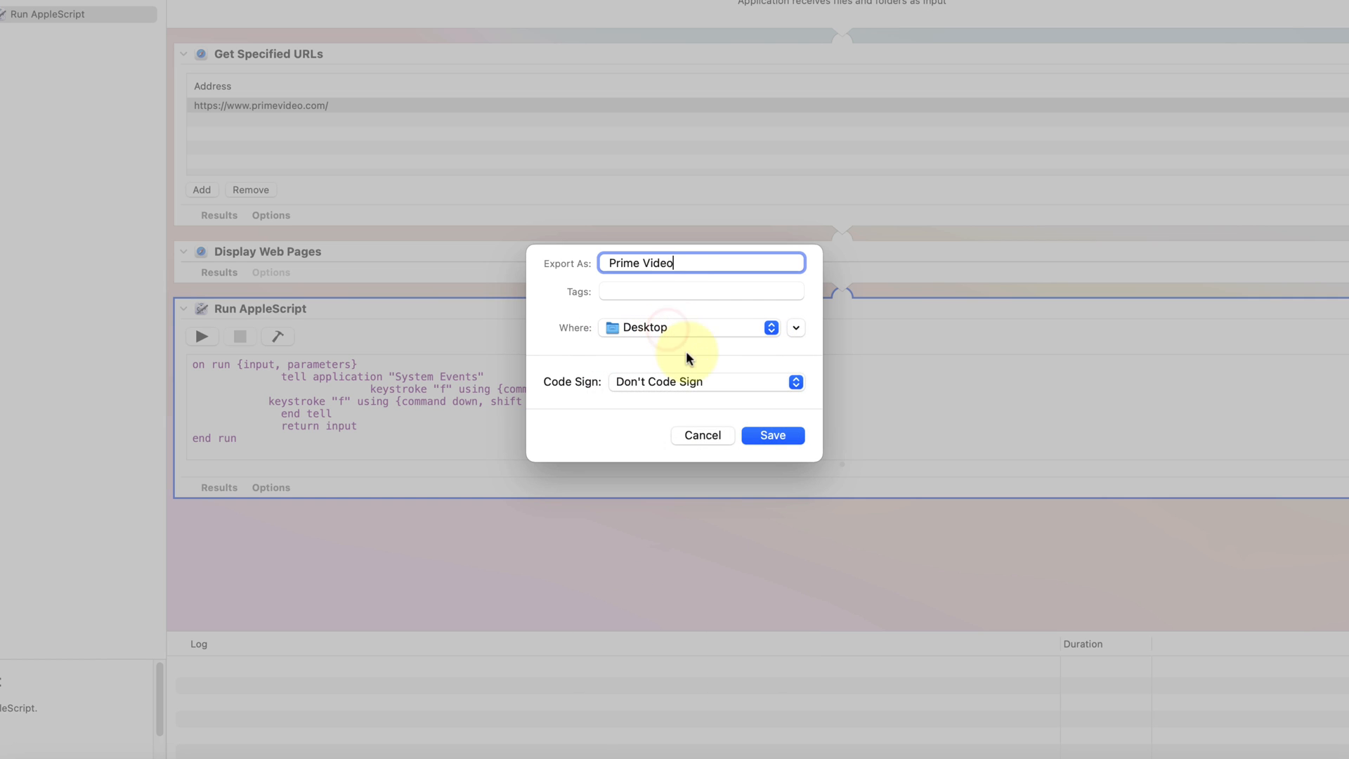
{"action": "left_click", "coordinate": [768, 435]}
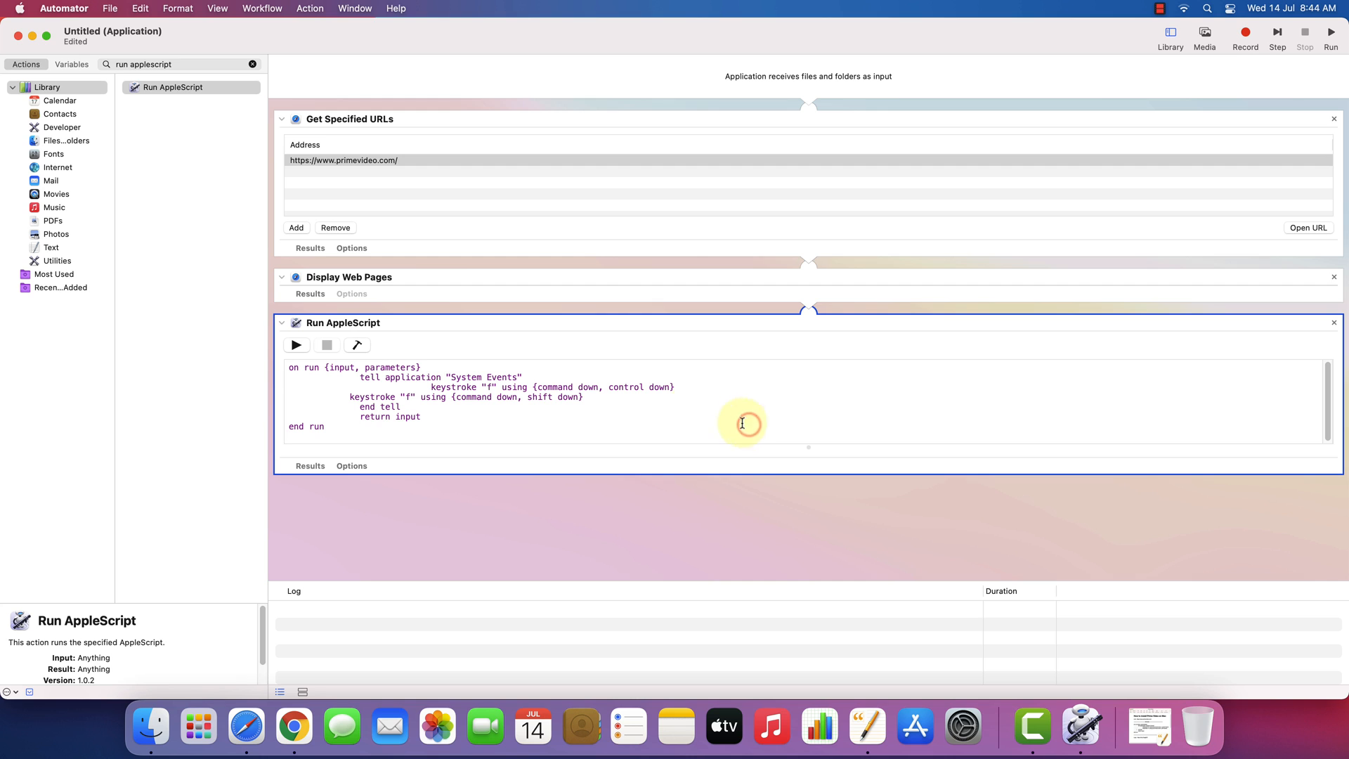
Minimize the Automator window and move the exported Prime Video app icon to the middle of the desktop
{"action": "left_click", "coordinate": [17, 35]}
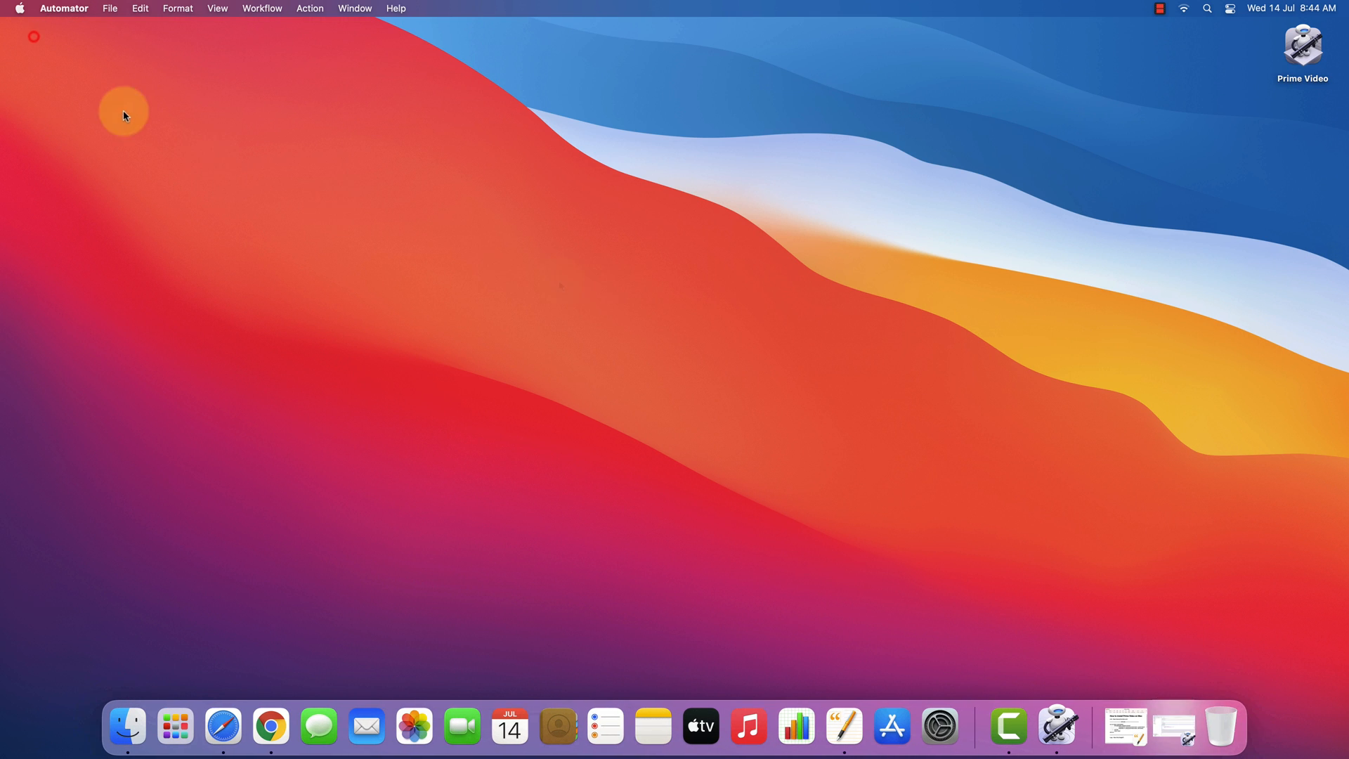
{"action": "left_click", "coordinate": [621, 293]}
{"action": "left_click", "coordinate": [1299, 53]}
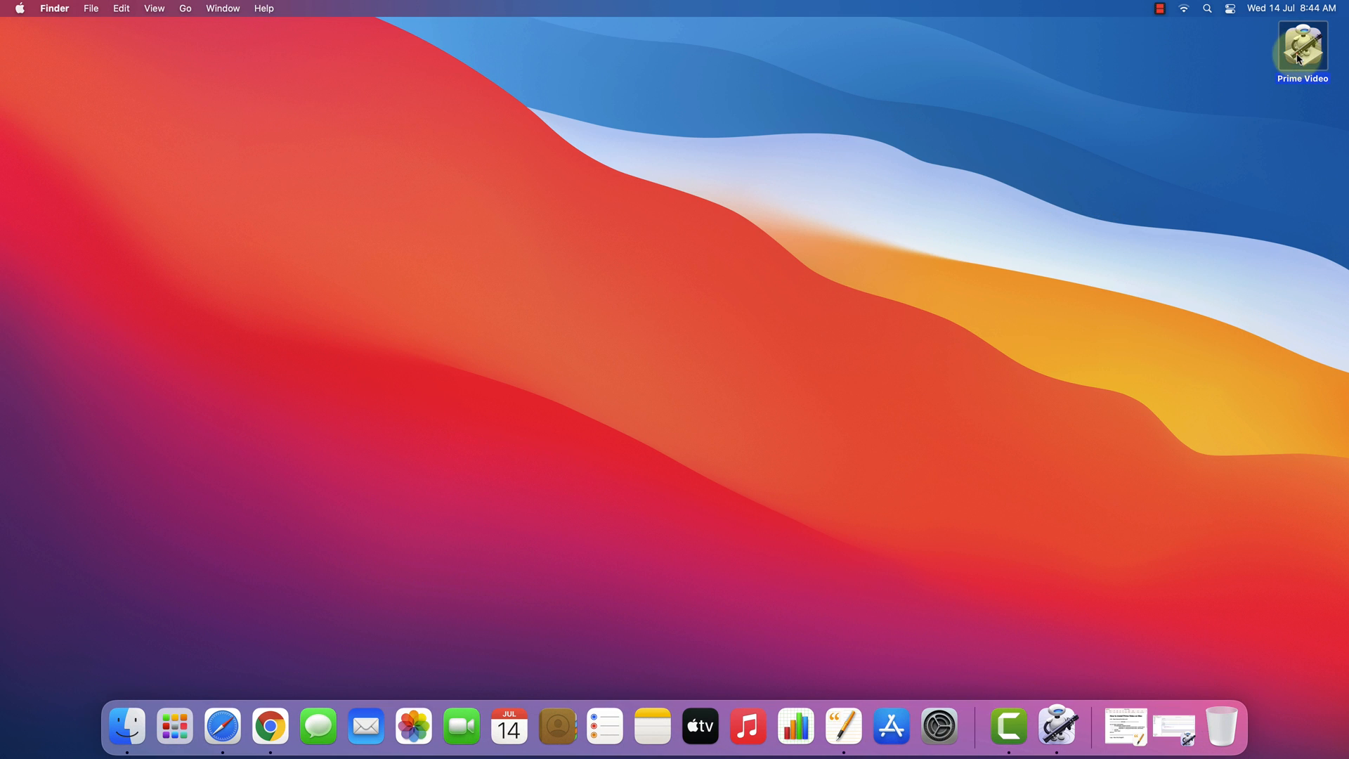
{"action": "left_click_drag", "start_coordinate": [1300, 54], "coordinate": [672, 295]}
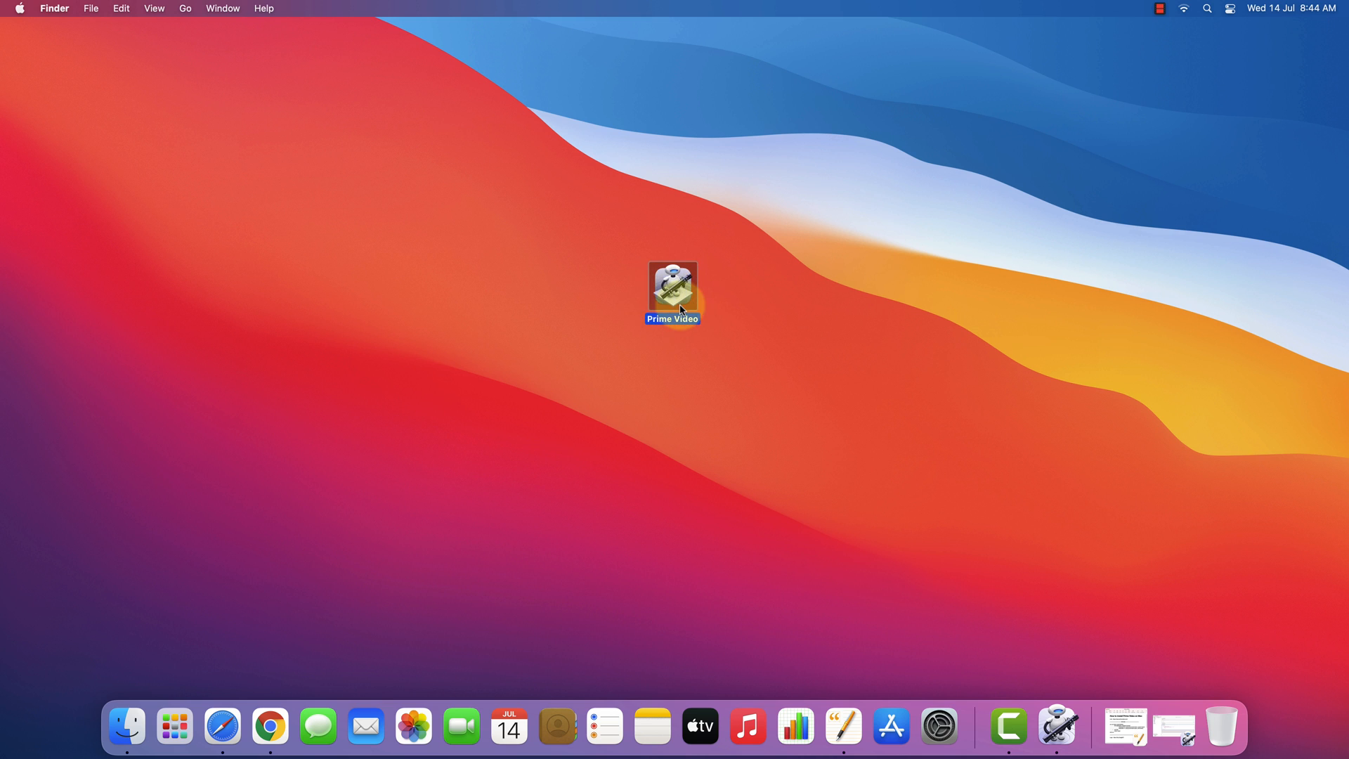
{"action": "left_click", "coordinate": [708, 340]}
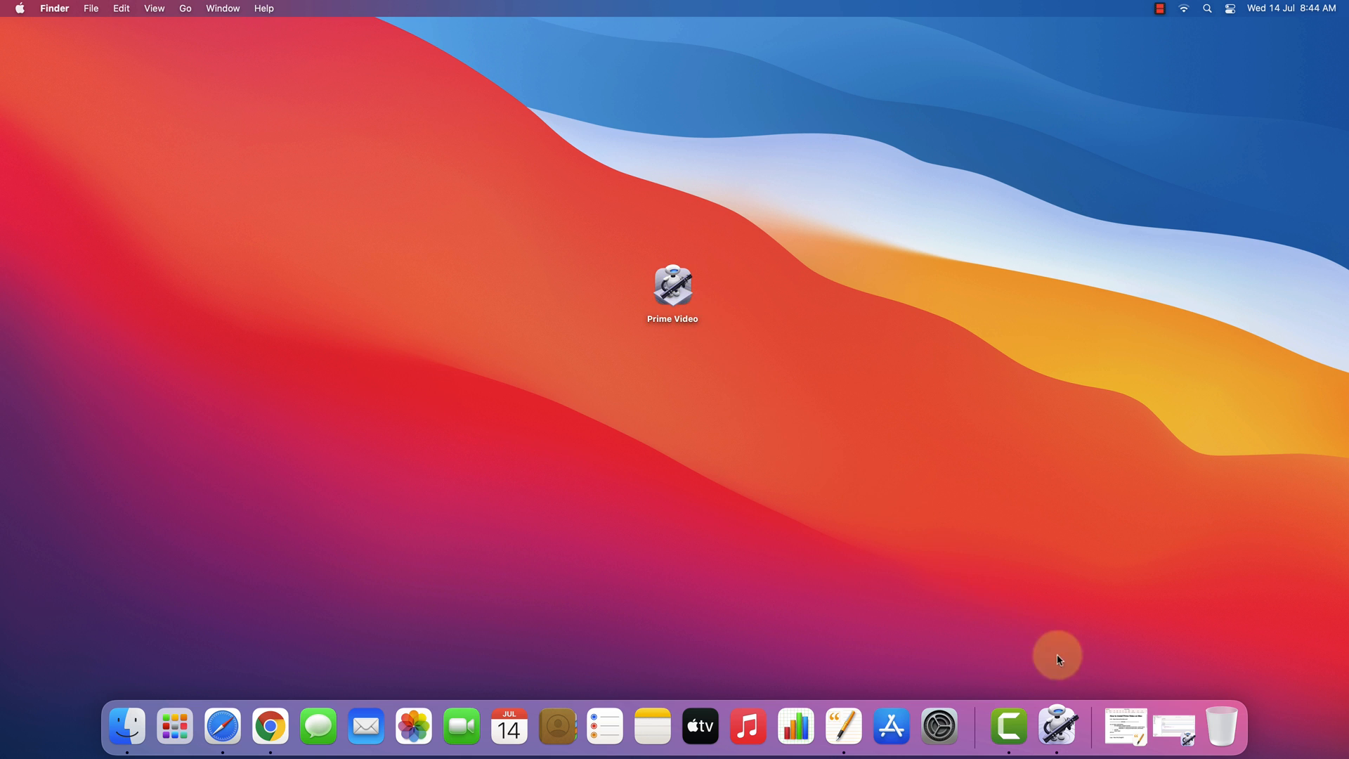
{"action": "left_click", "coordinate": [1124, 727]}
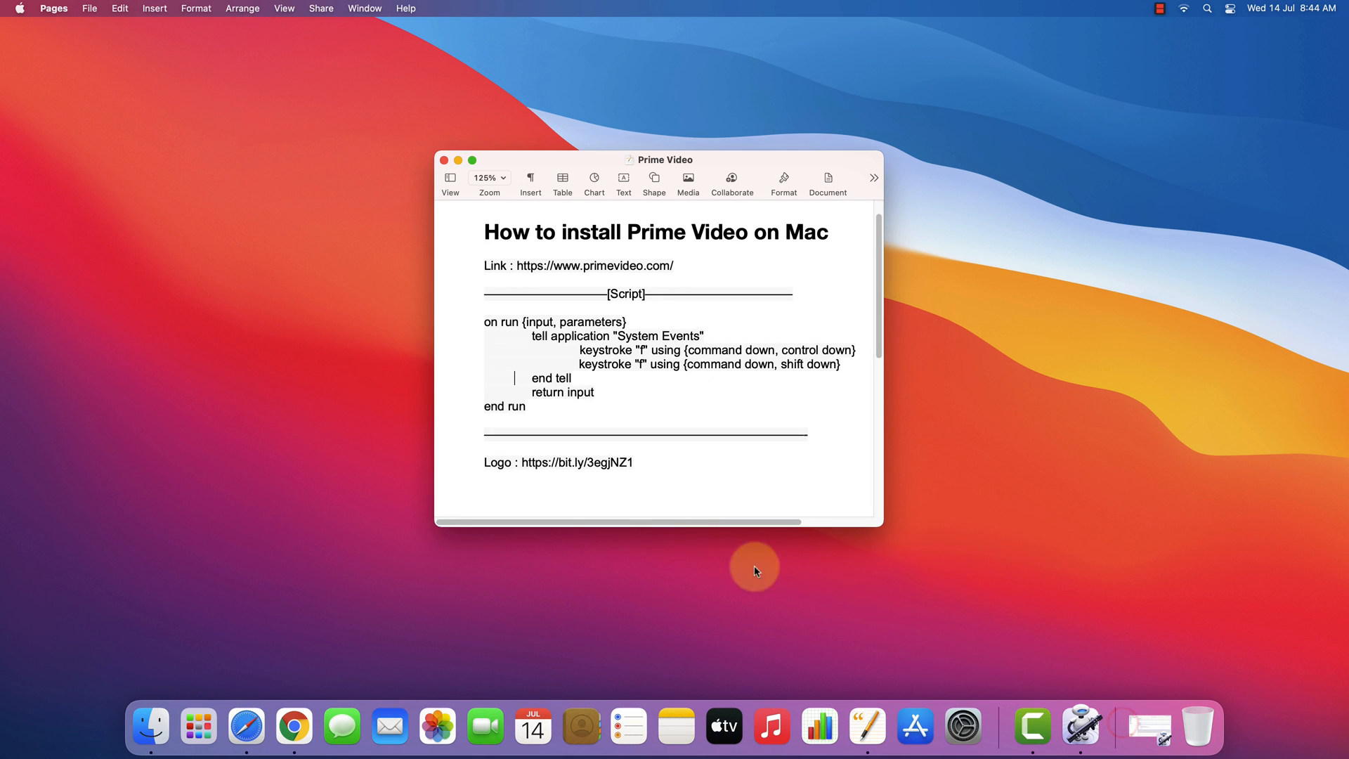
{"action": "left_click", "coordinate": [481, 463]}
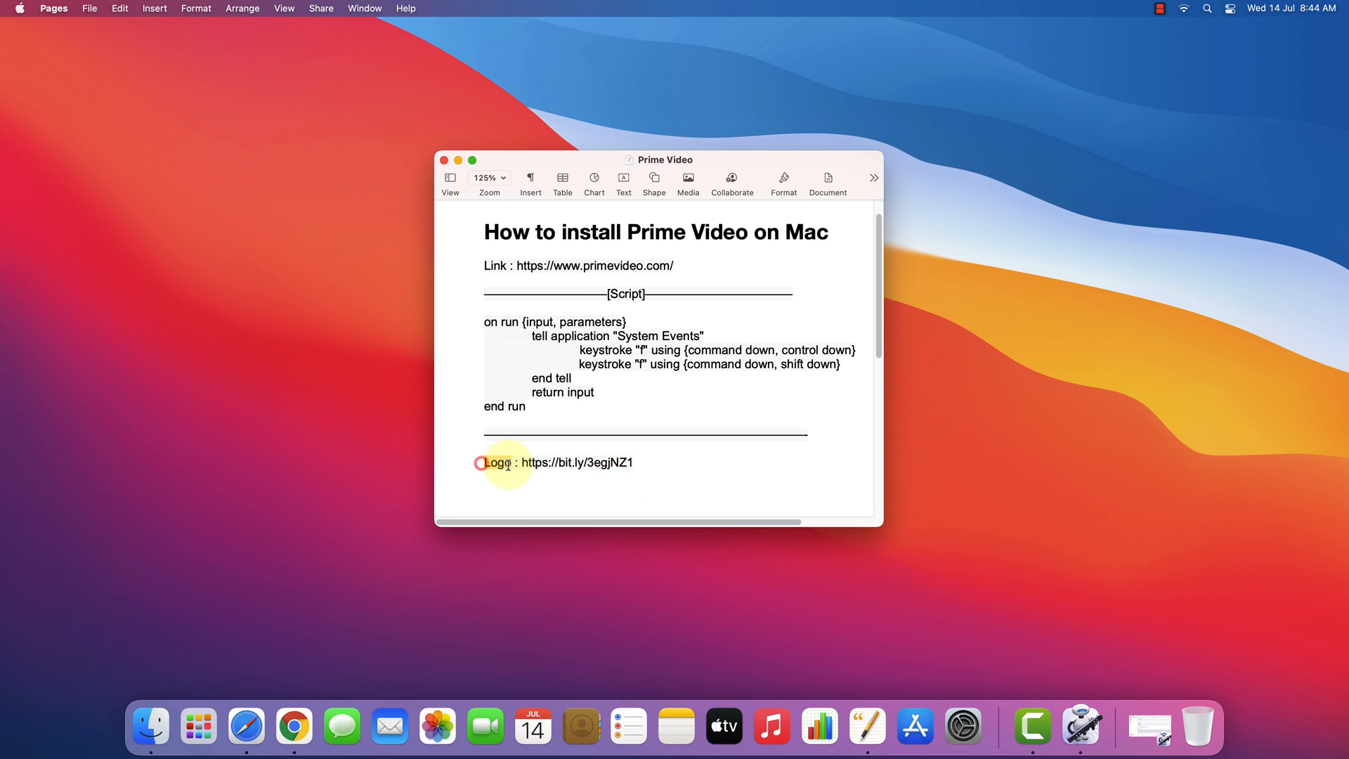
{"action": "left_click_drag", "start_coordinate": [521, 467], "coordinate": [634, 462]}
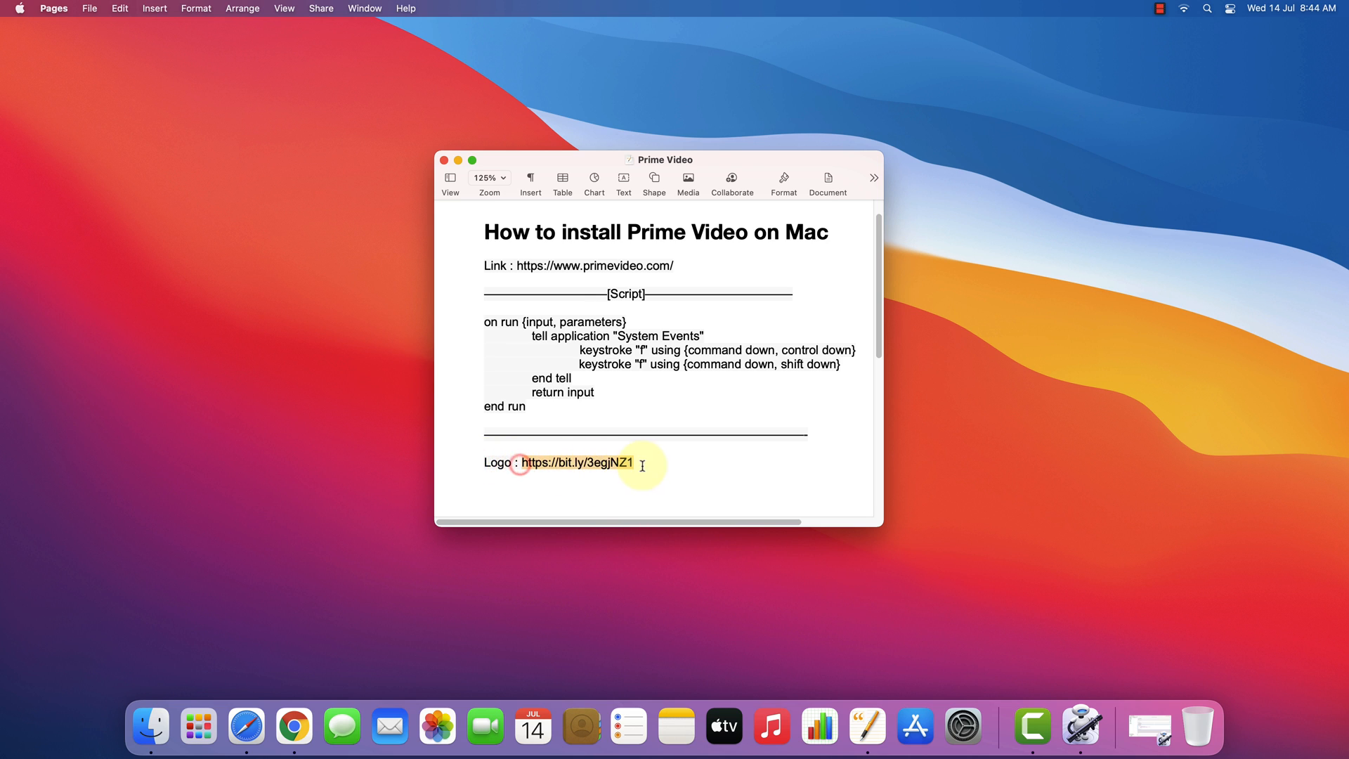
{"action": "right_click", "coordinate": [582, 464]}
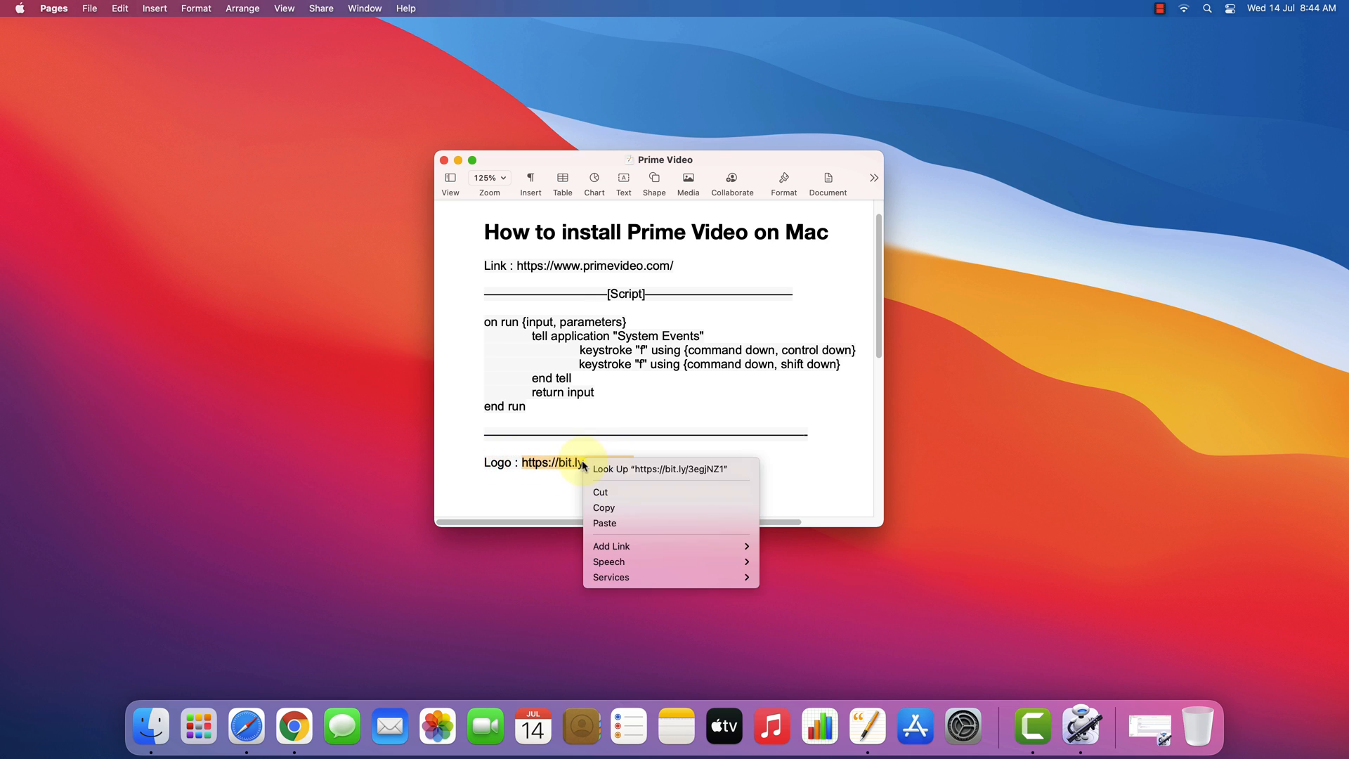
{"action": "left_click", "coordinate": [605, 507]}
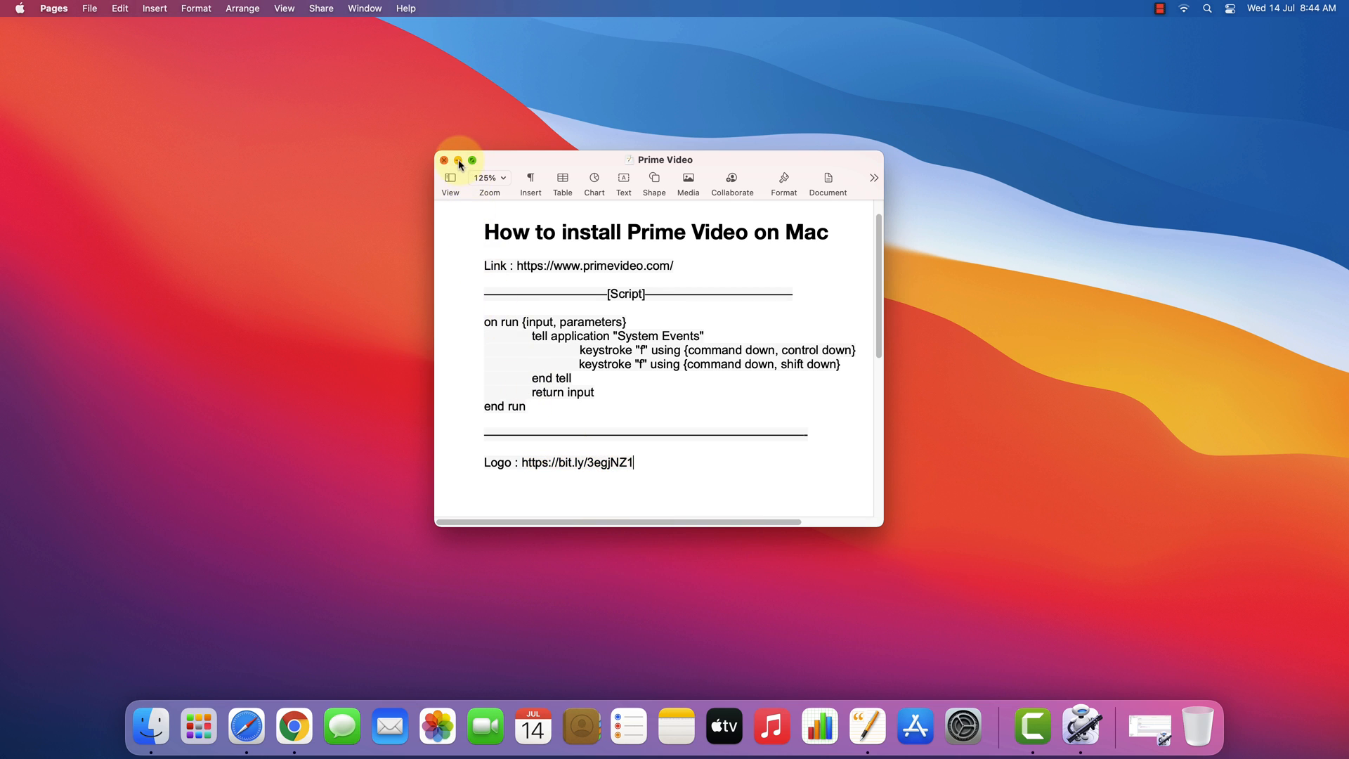
{"action": "left_click", "coordinate": [458, 161]}
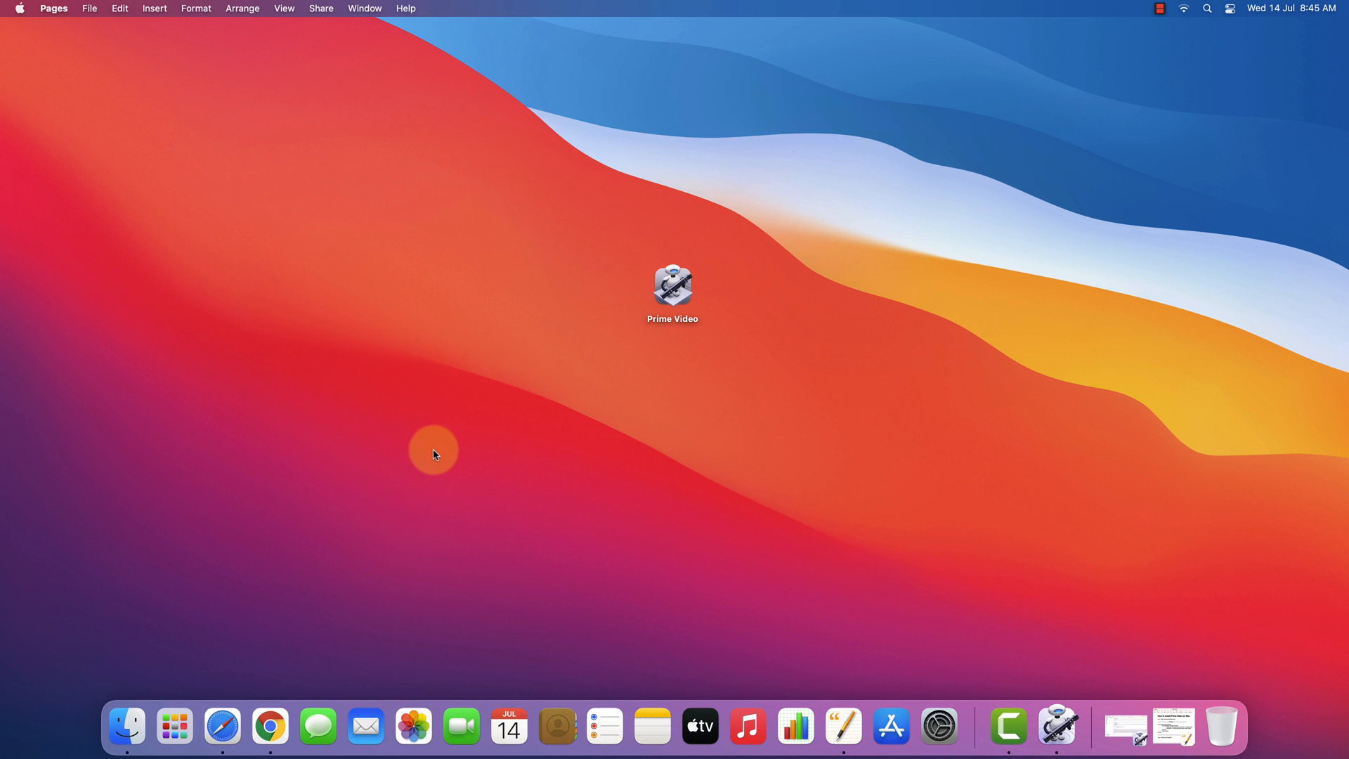
{"action": "left_click", "coordinate": [435, 455]}
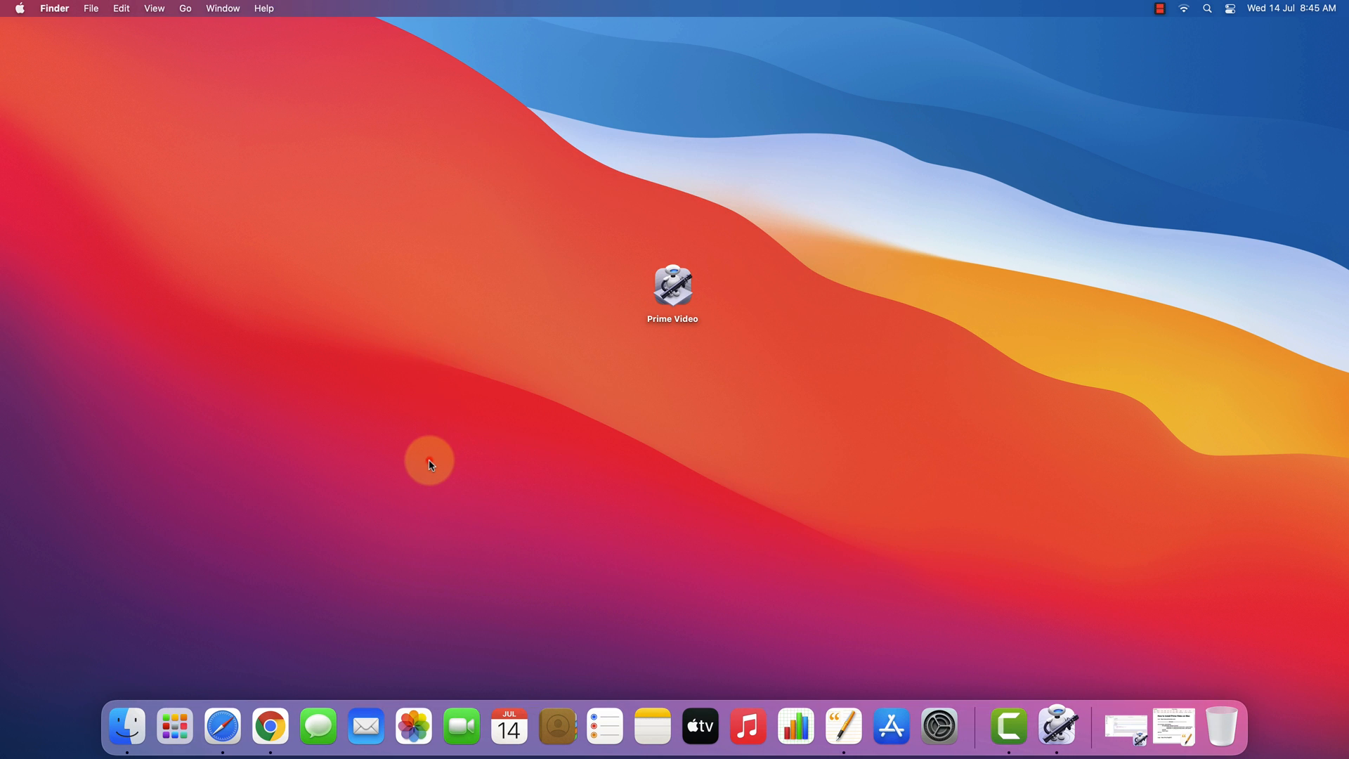
{"action": "left_click", "coordinate": [268, 734]}
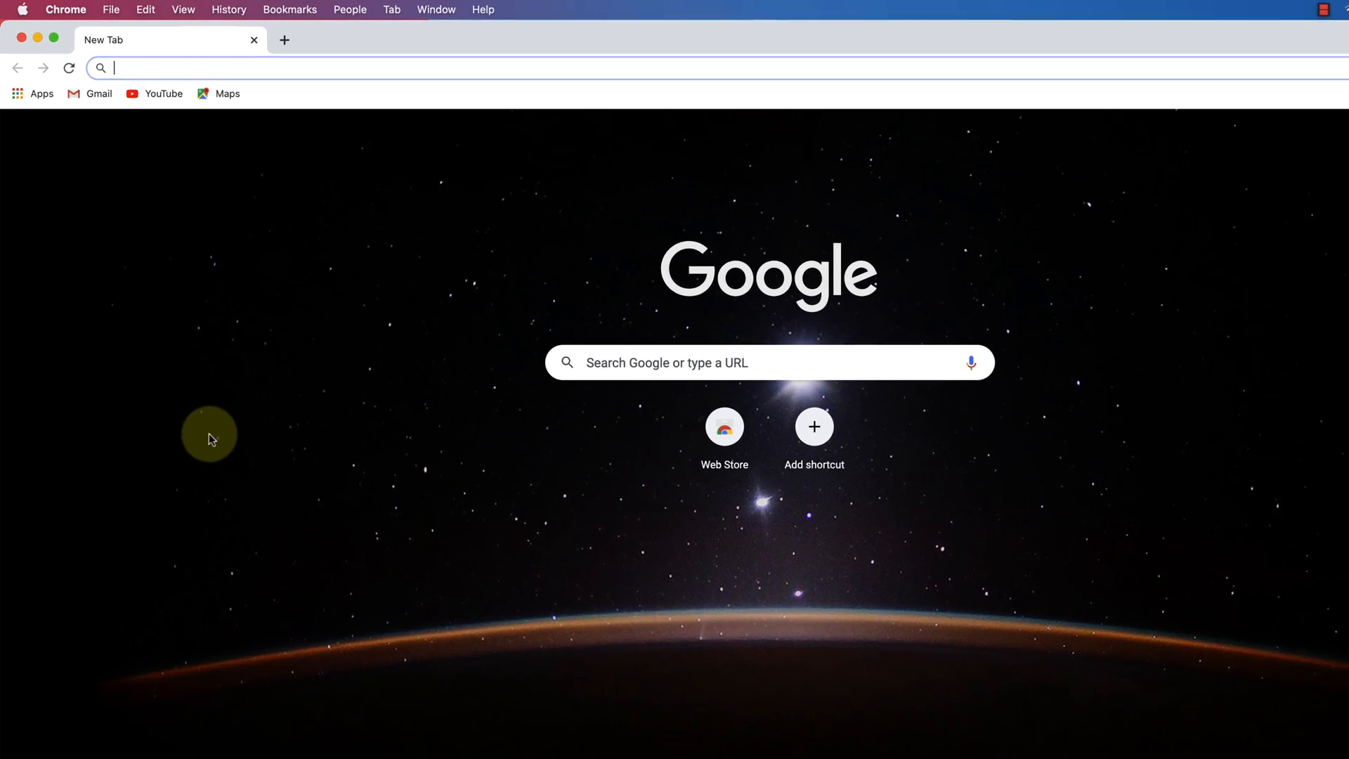
{"action": "right_click", "coordinate": [137, 77]}
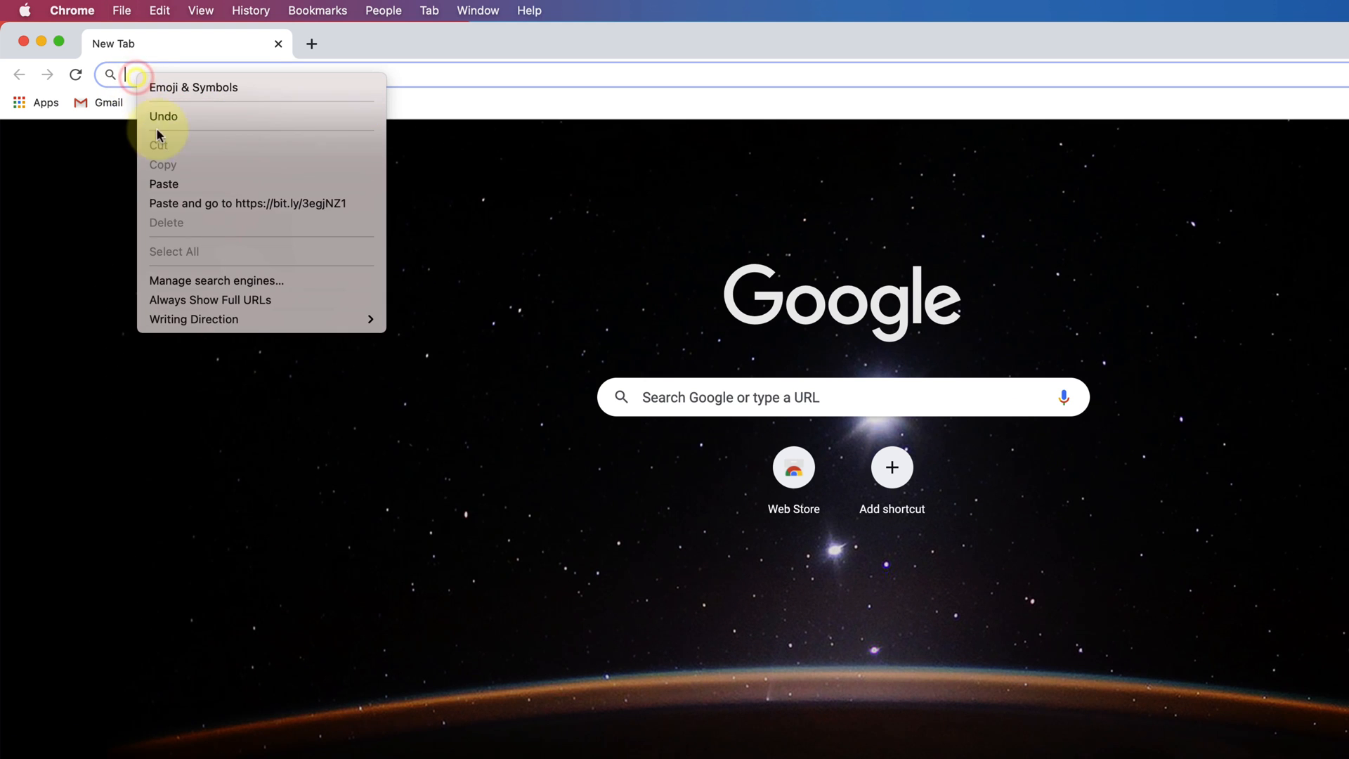
{"action": "left_click", "coordinate": [175, 186]}
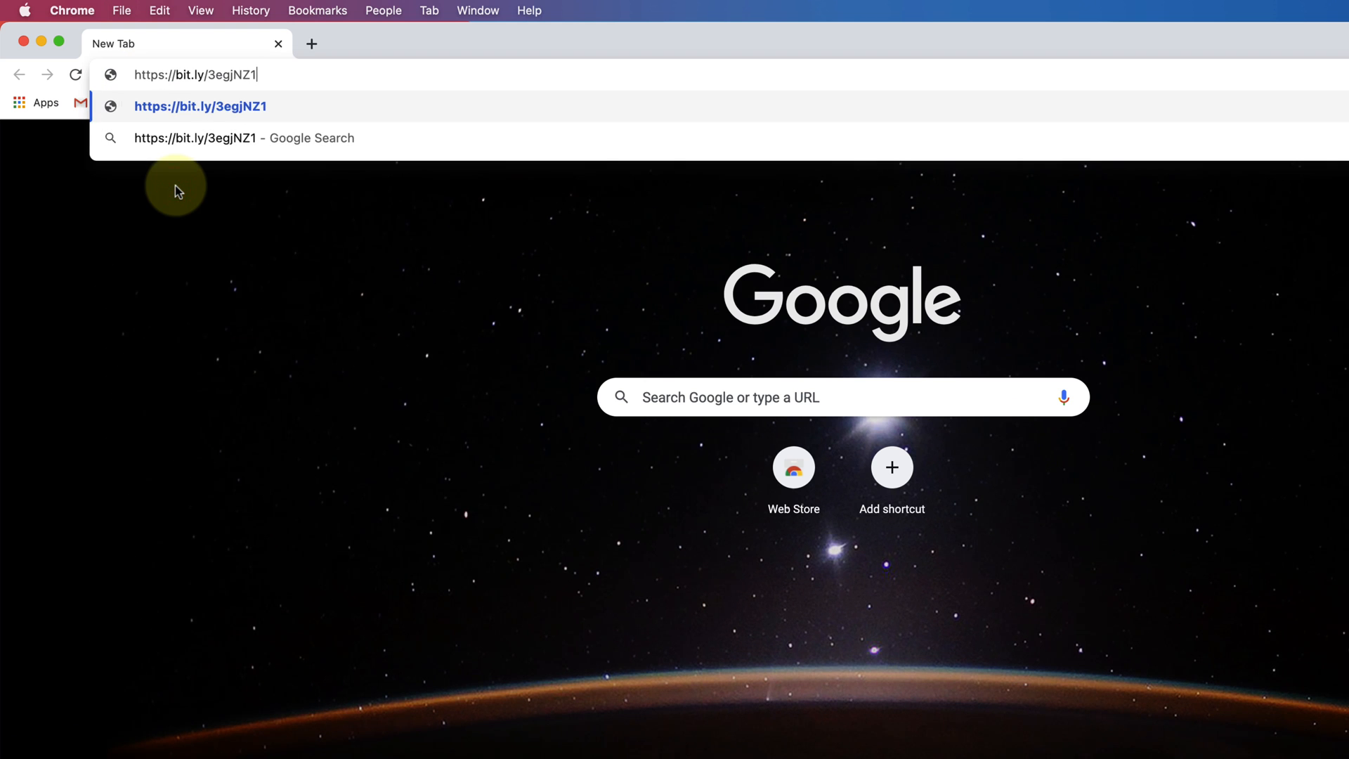
{"action": "key", "text": "Return"}
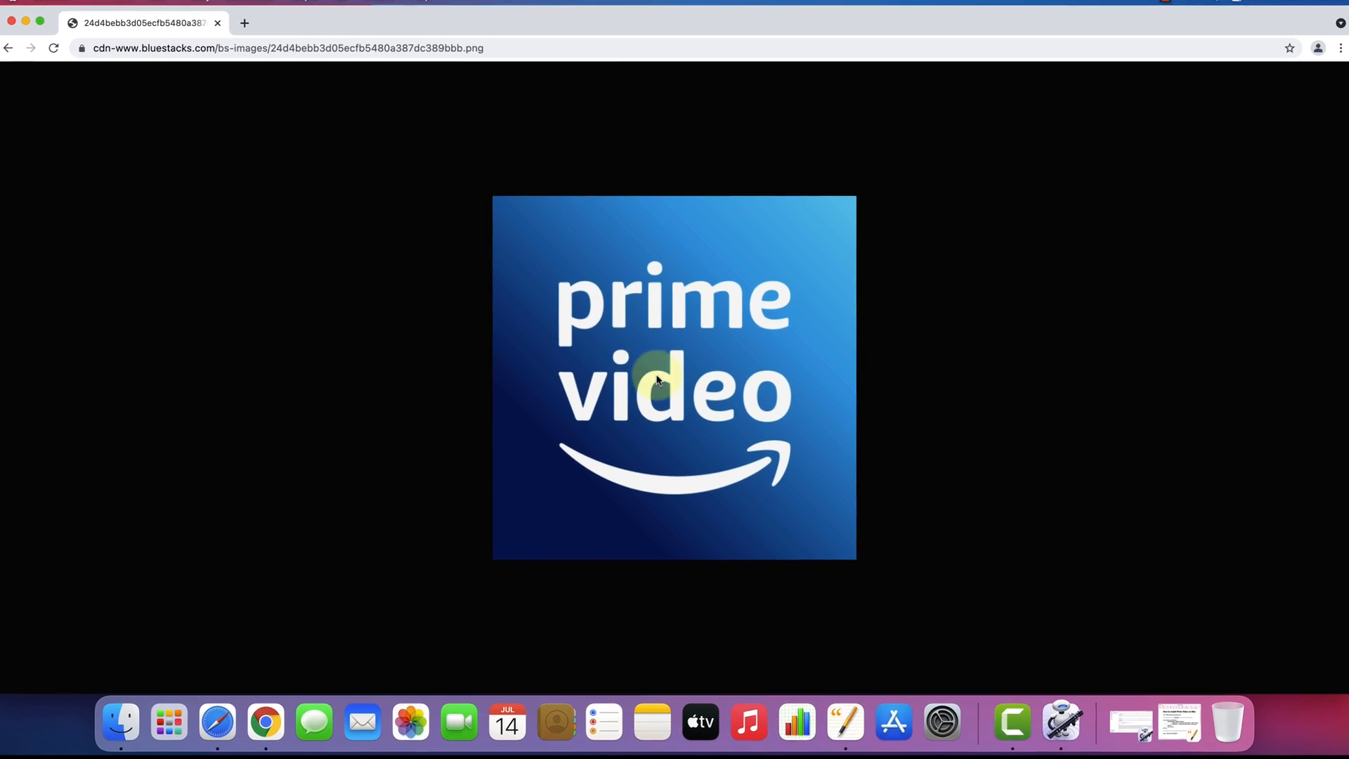
Copy the Prime Video logo image from the page and minimize the browser window
{"action": "right_click", "coordinate": [644, 293]}
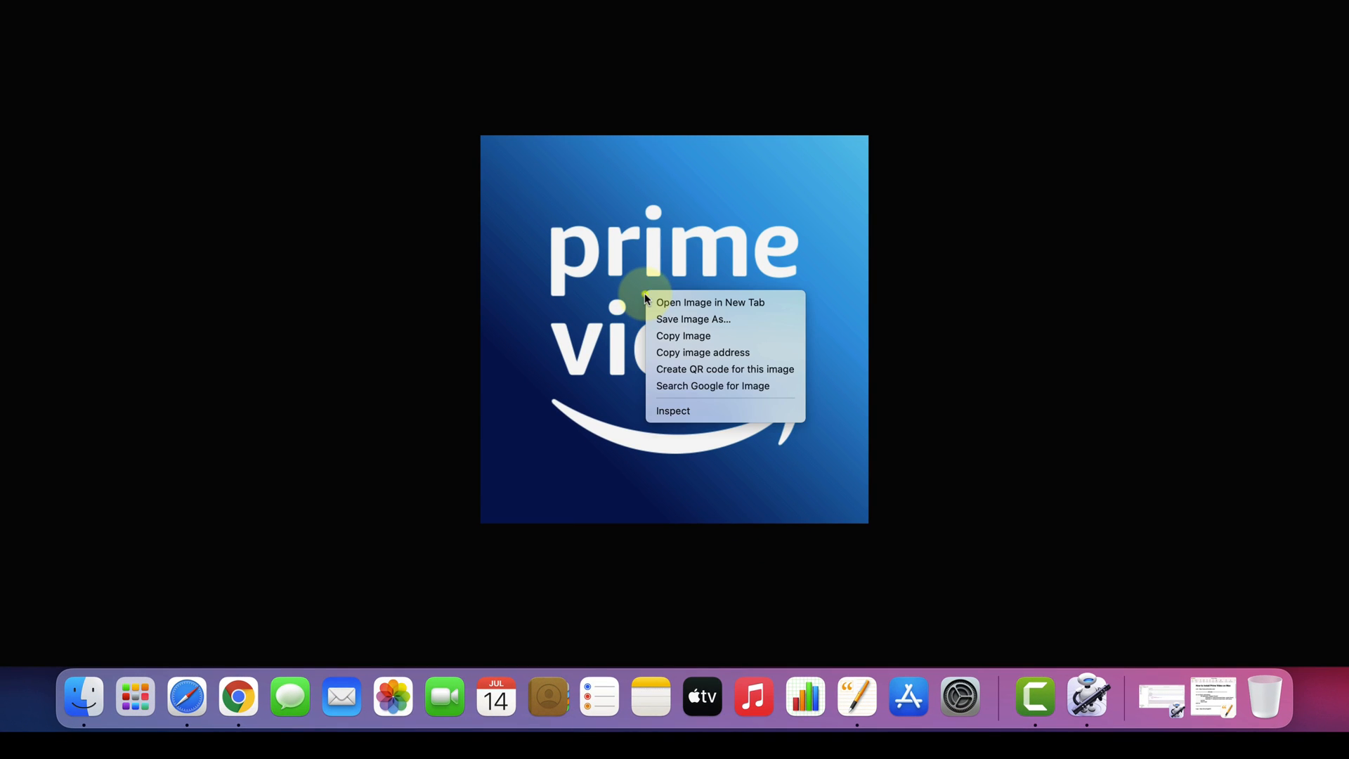
{"action": "left_click", "coordinate": [679, 337]}
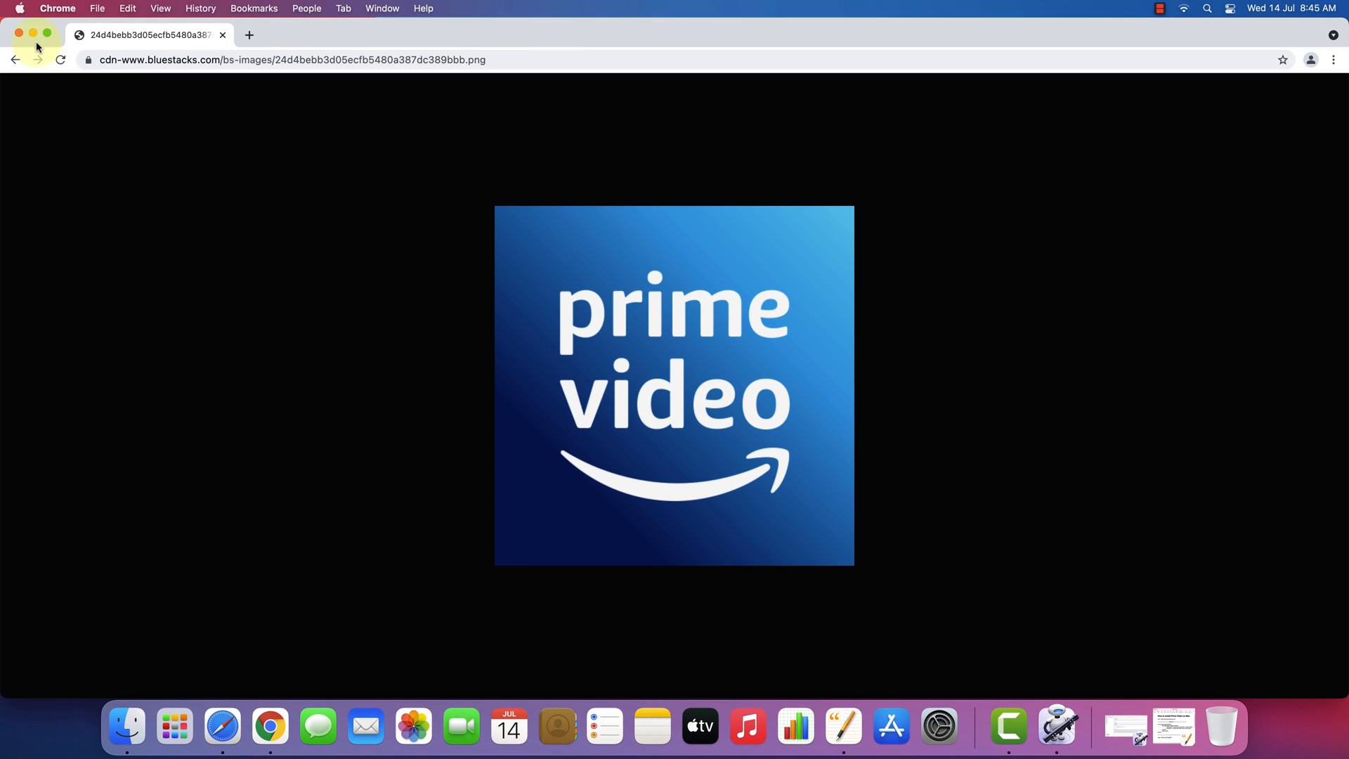
{"action": "left_click", "coordinate": [33, 34]}
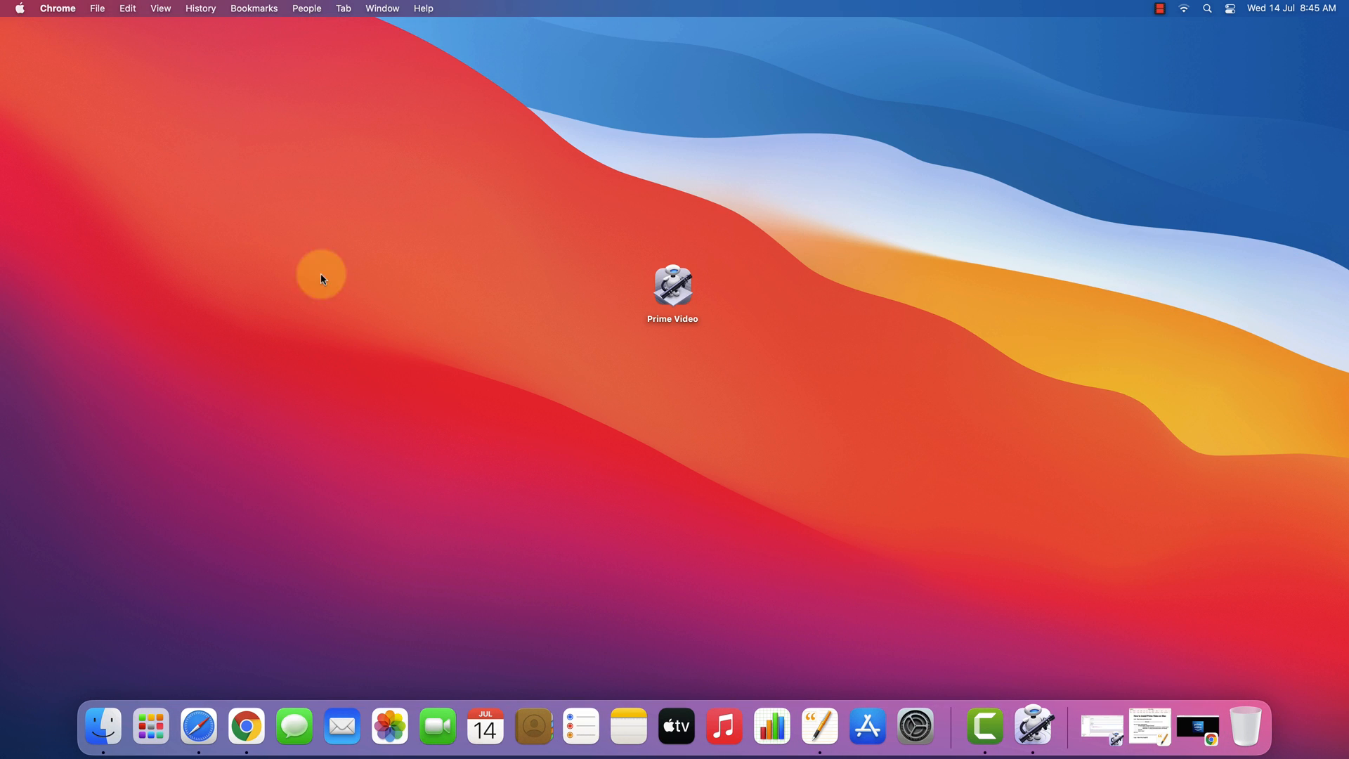
Replace the Prime Video app's icon with the copied logo through its Info window, and close that window
{"action": "left_click", "coordinate": [673, 290]}
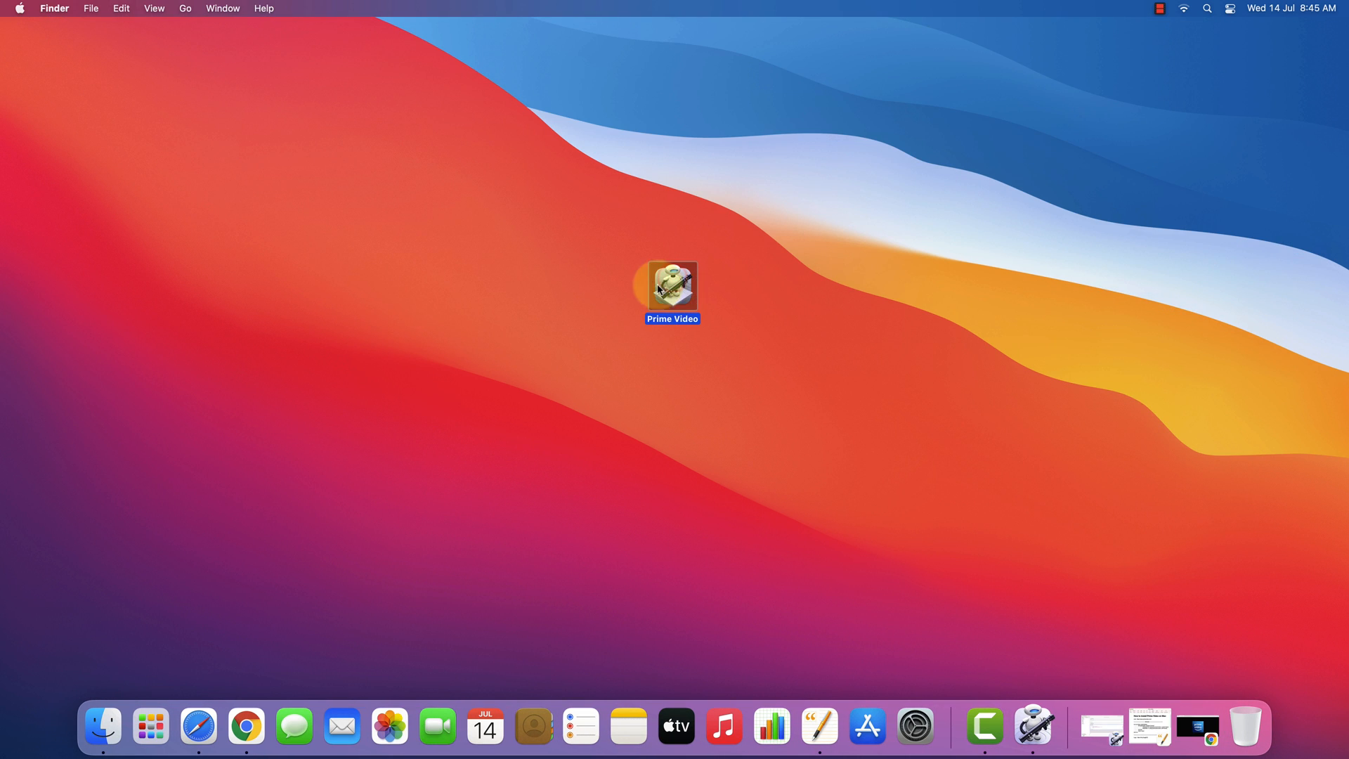
{"action": "right_click", "coordinate": [676, 299]}
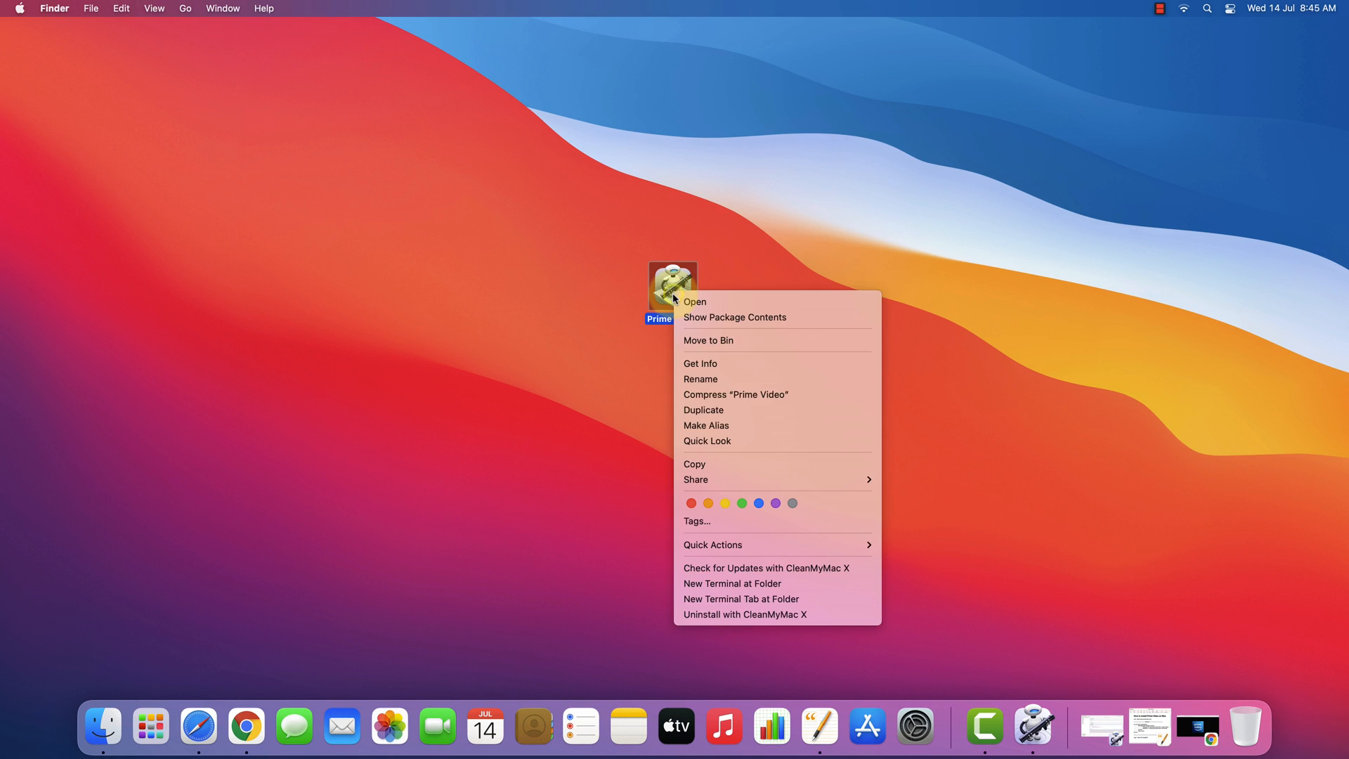
{"action": "left_click", "coordinate": [695, 365]}
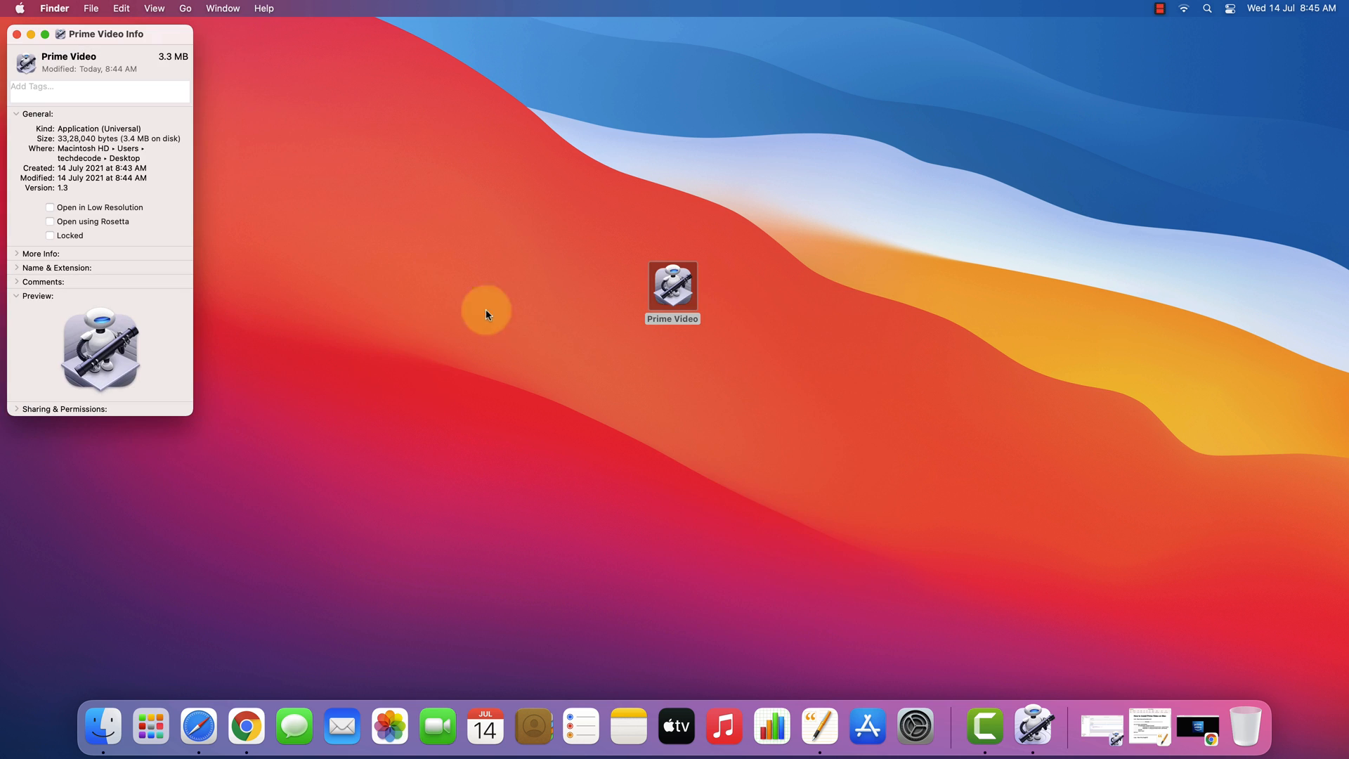
{"action": "left_click_drag", "start_coordinate": [73, 38], "coordinate": [185, 76]}
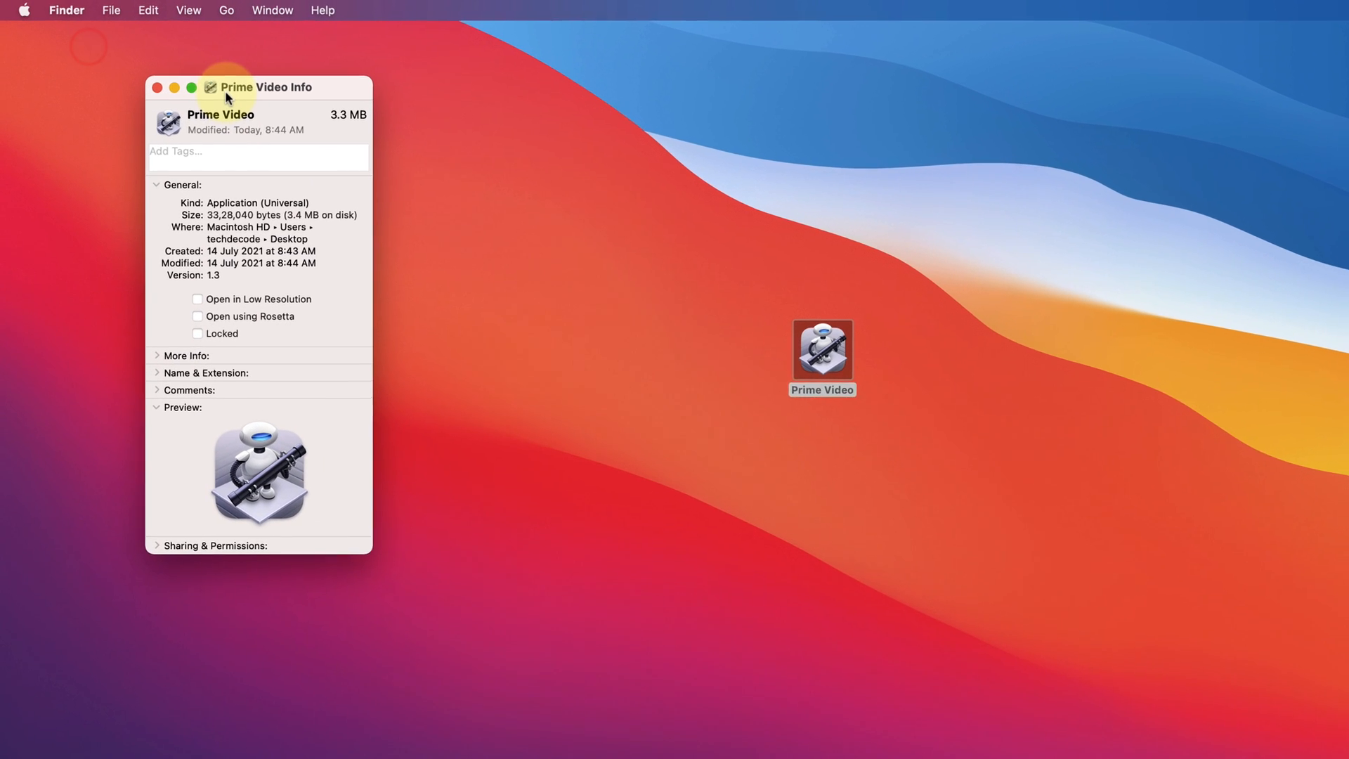
{"action": "left_click", "coordinate": [172, 134]}
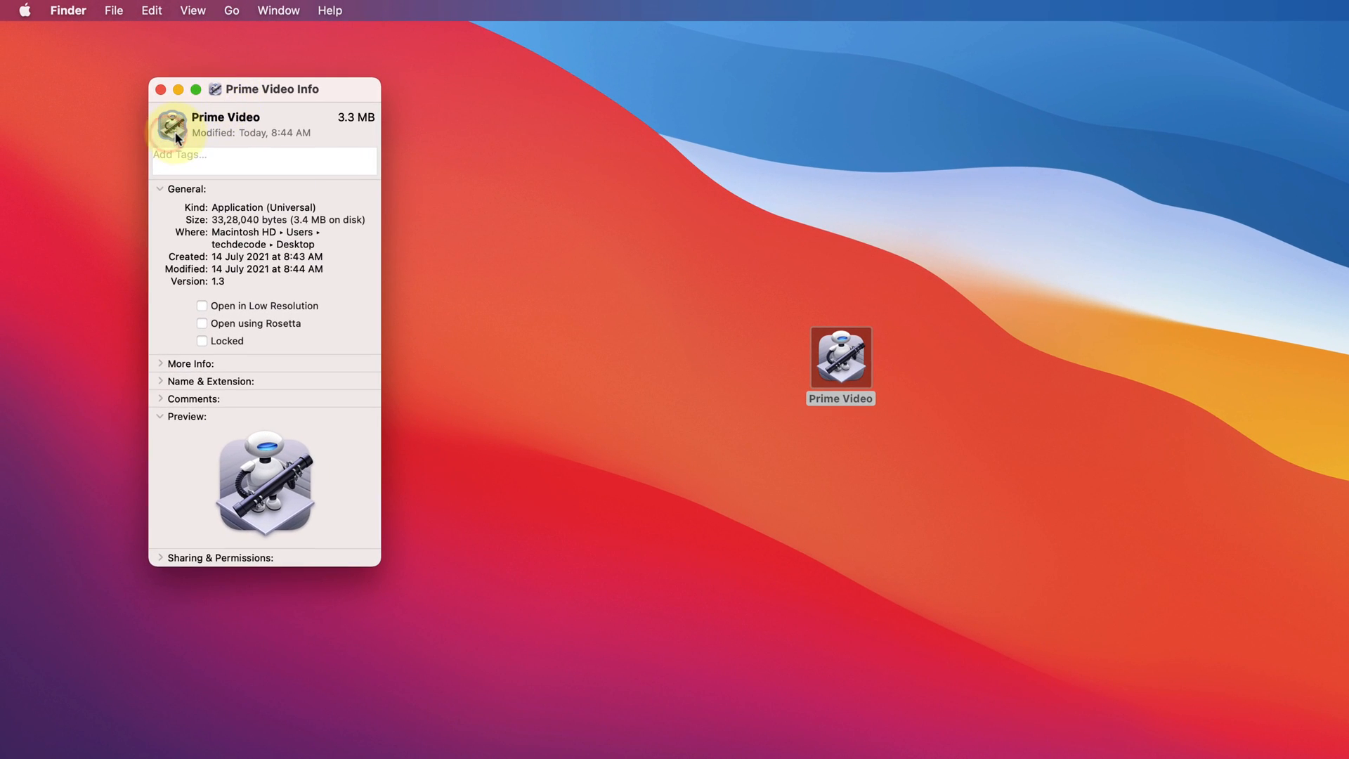
{"action": "key", "text": "super+v"}
{"action": "key", "text": "super+v"}
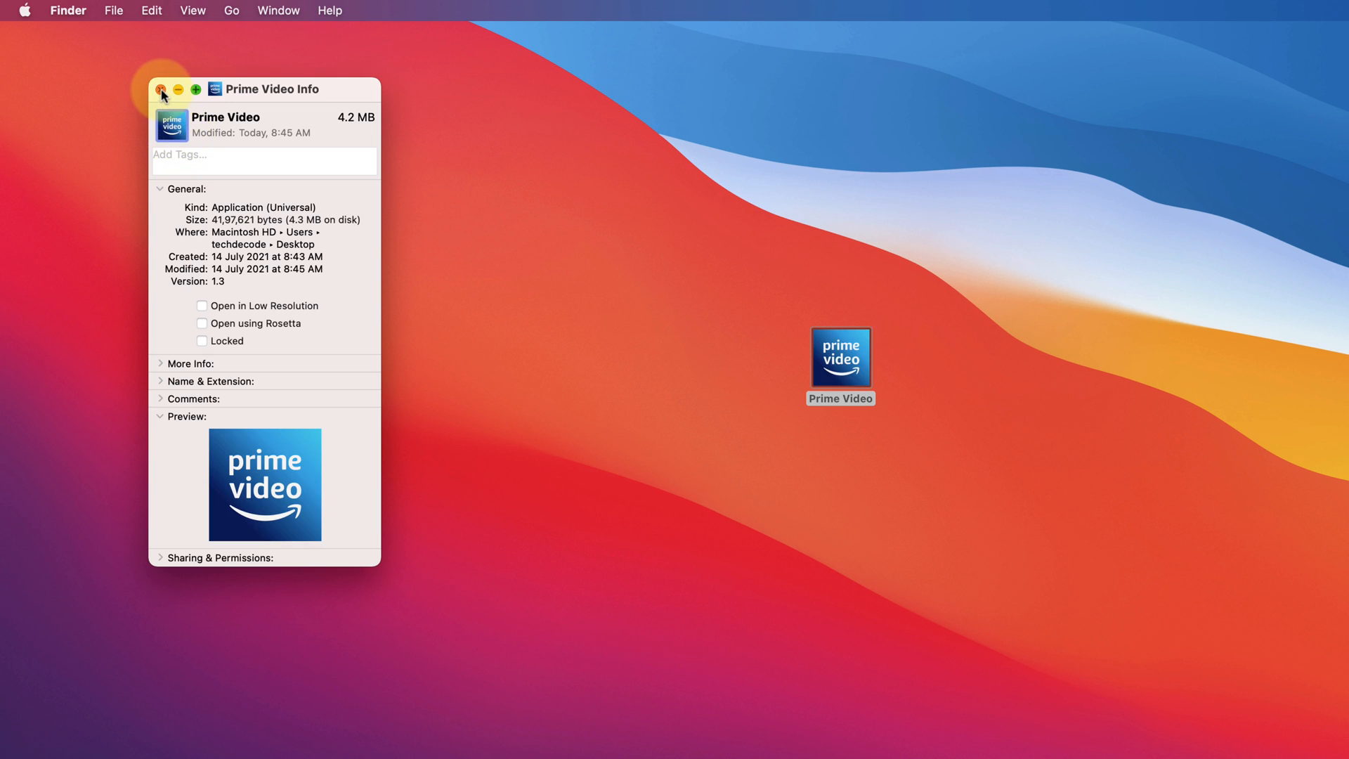
{"action": "left_click", "coordinate": [161, 90]}
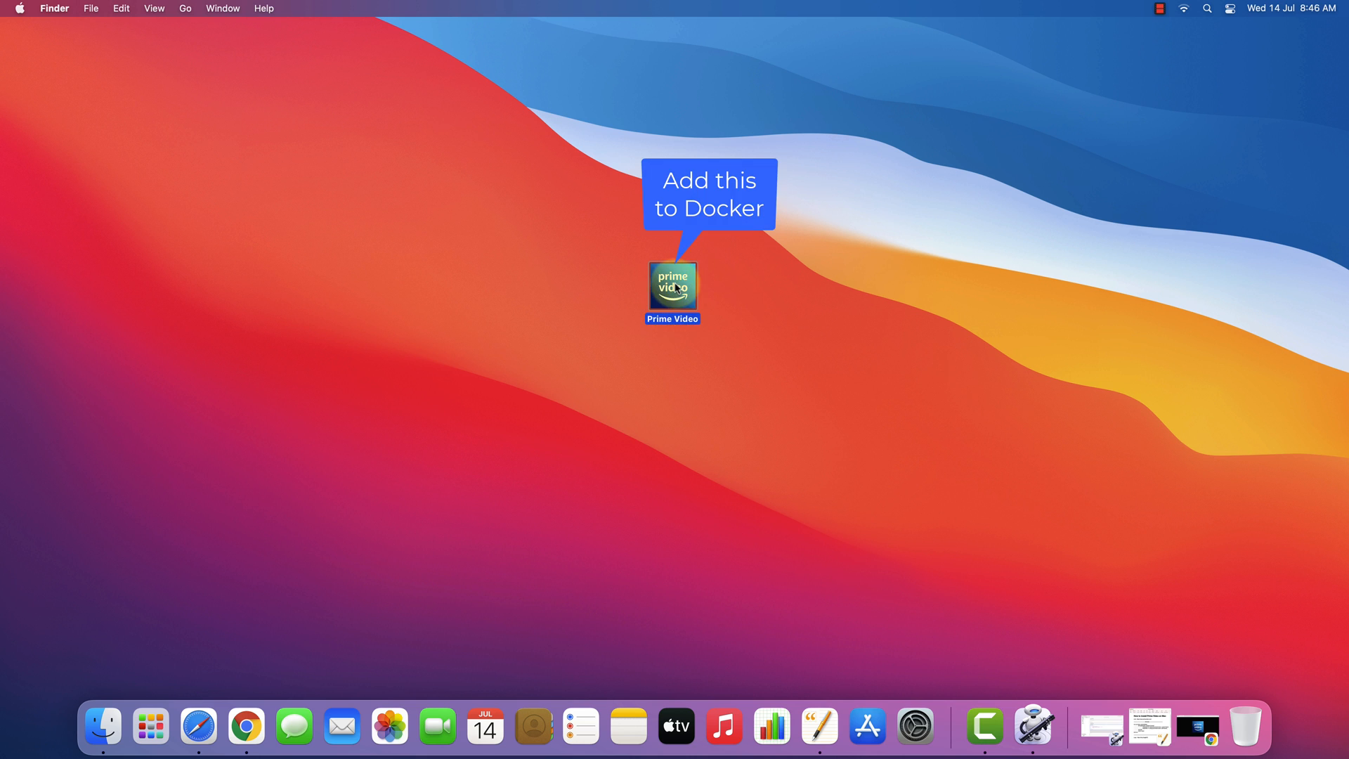
Add the Prime Video app to the Dock between Notes and TV, and launch it with permission to control System Events
{"action": "left_click_drag", "start_coordinate": [675, 288], "coordinate": [655, 724]}
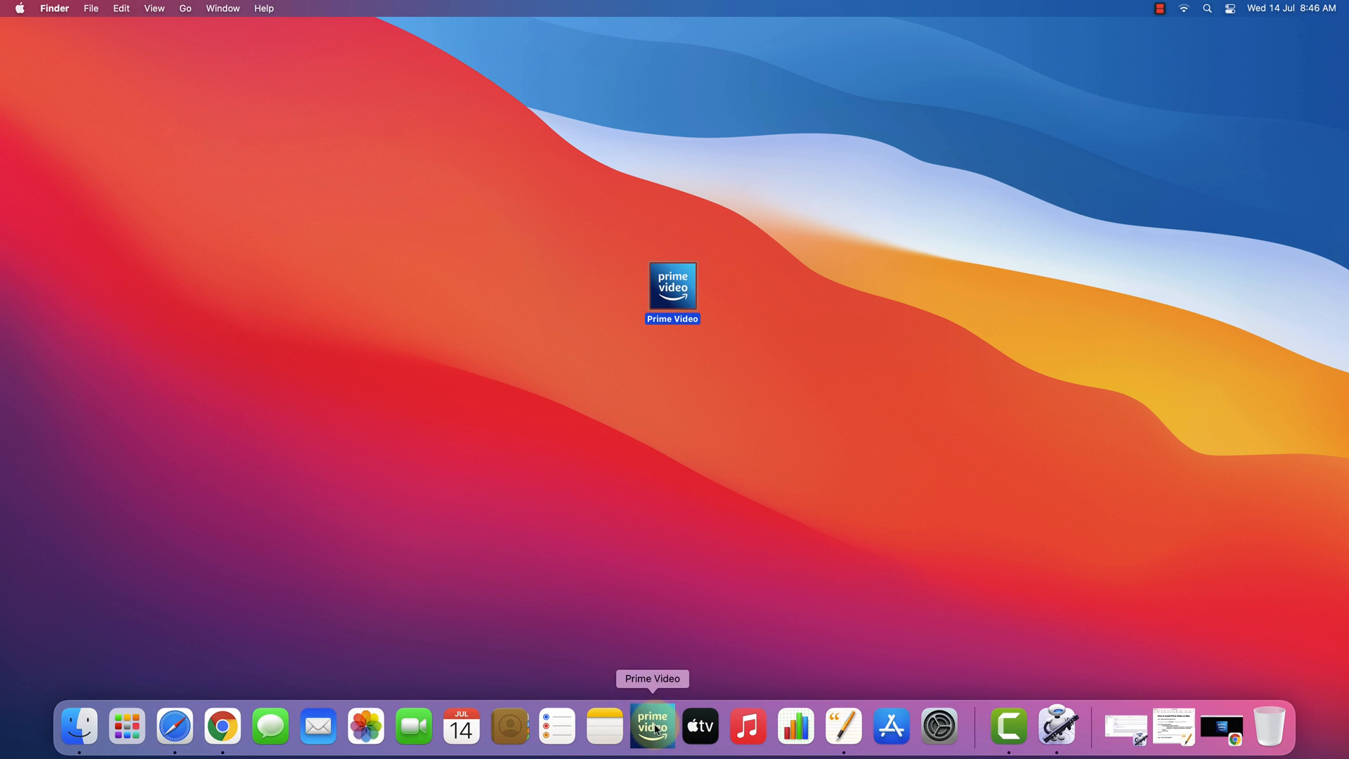
{"action": "left_click", "coordinate": [657, 731]}
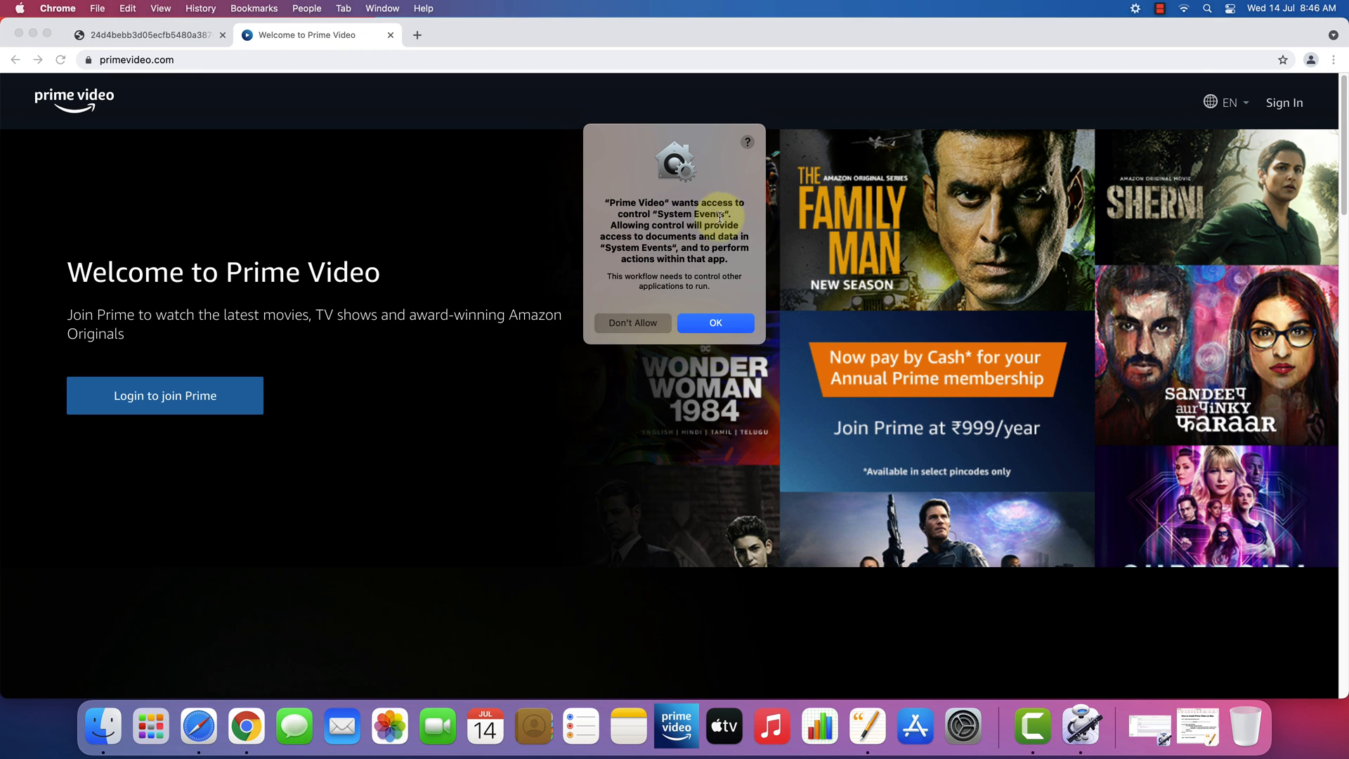
{"action": "left_click", "coordinate": [715, 322]}
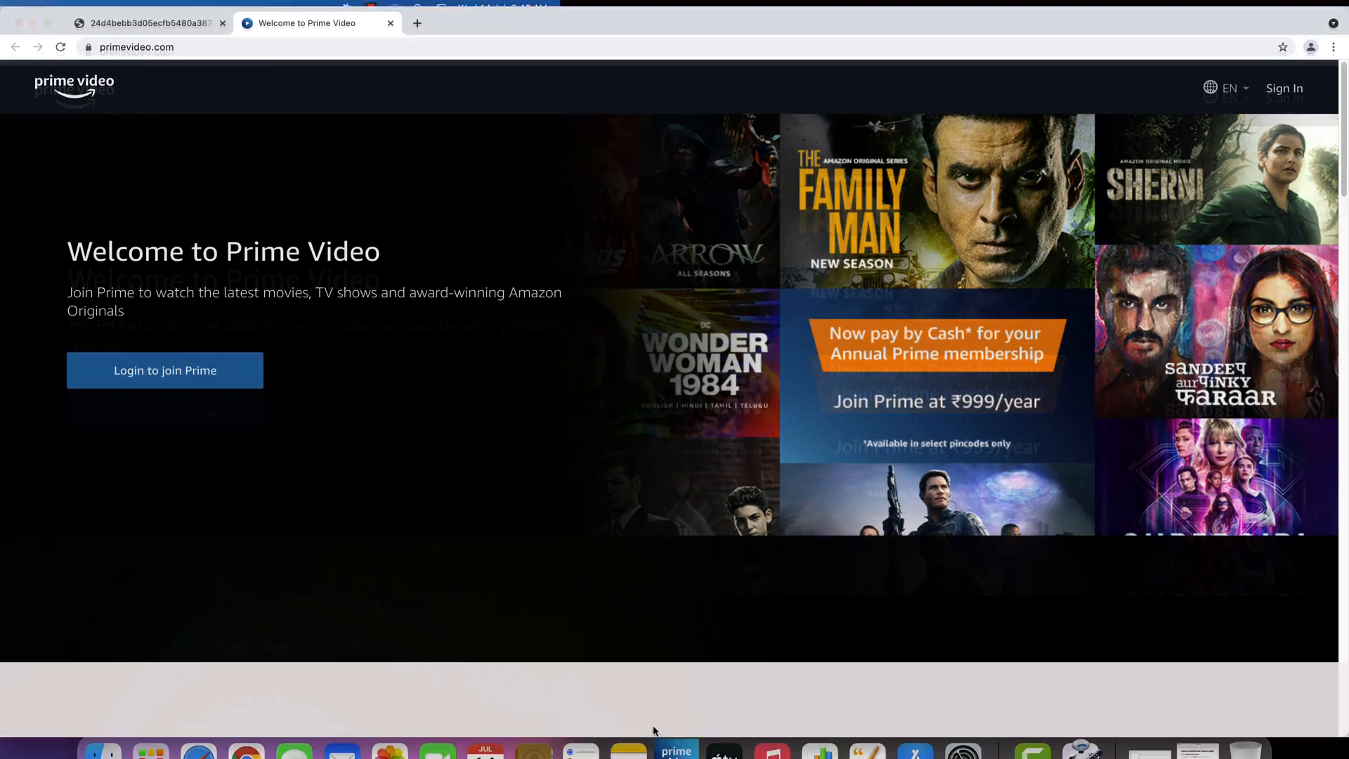